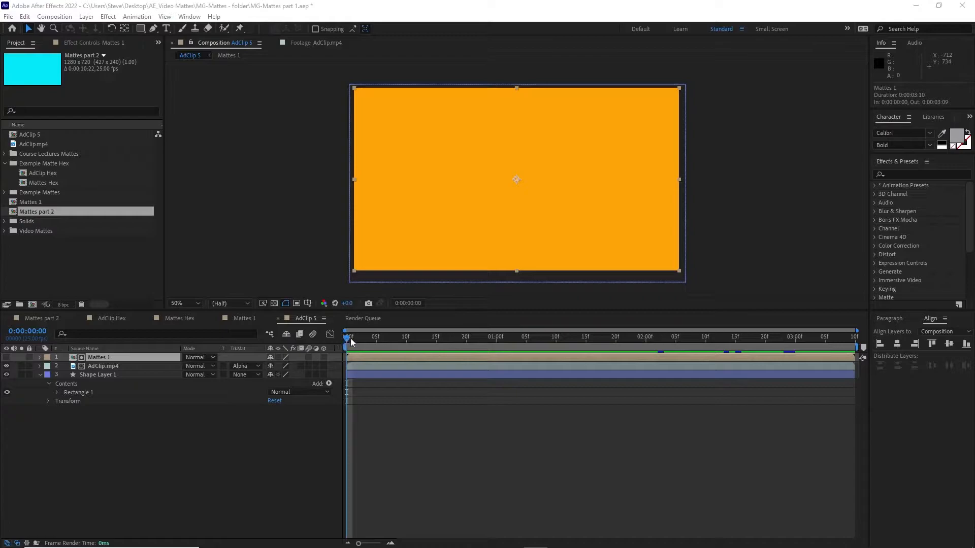
# - Play back the striped matte animation in the AdClip 5 composition, then return the playhead near the start
pyautogui.click(346, 341)
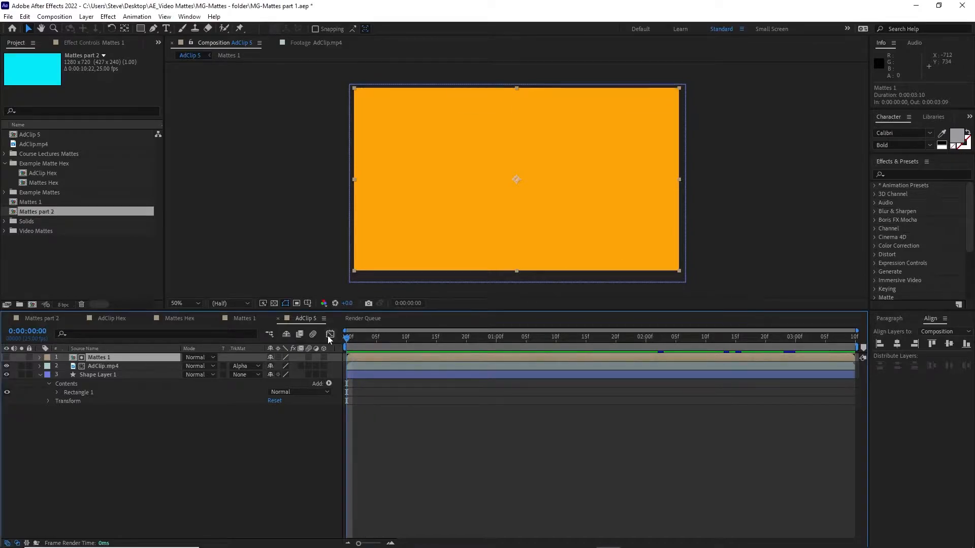
pyautogui.click(356, 339)
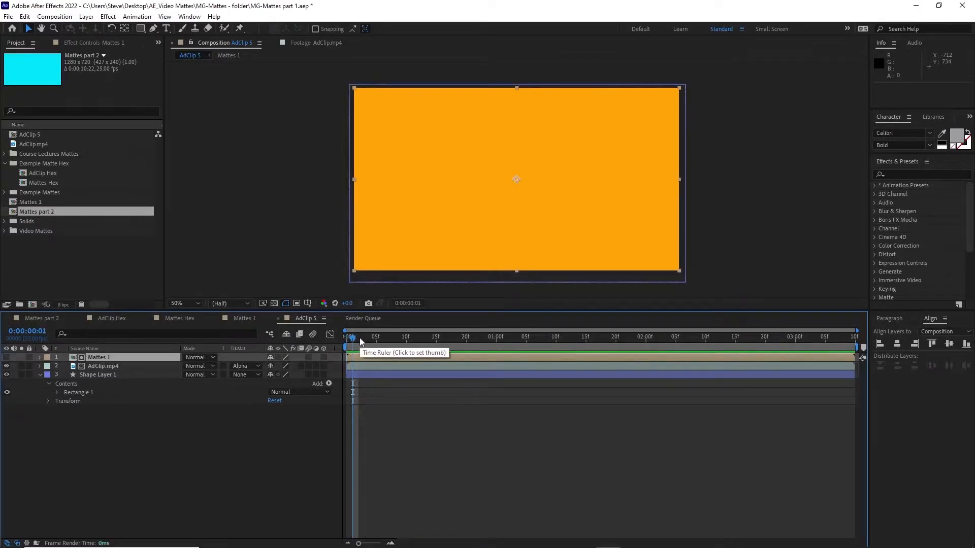
pyautogui.press('space')
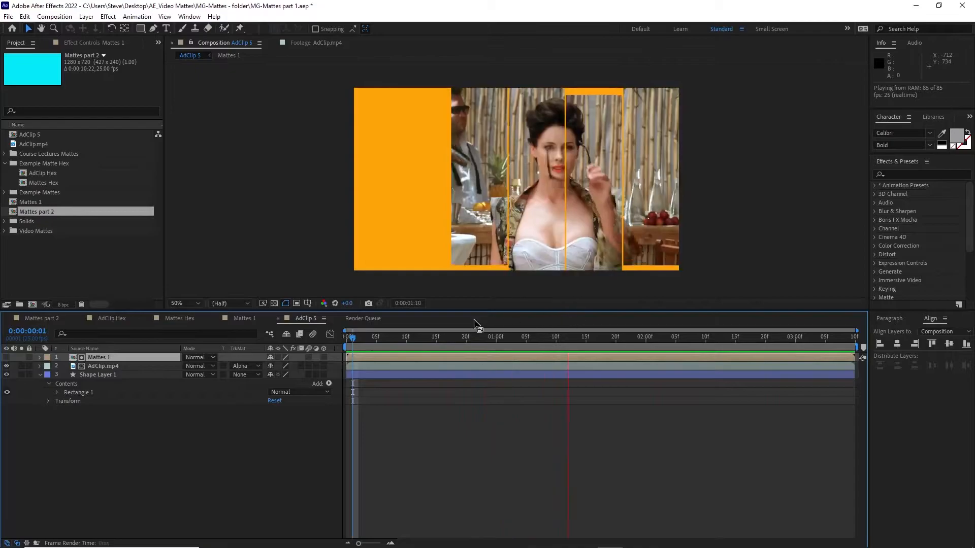
pyautogui.press('space')
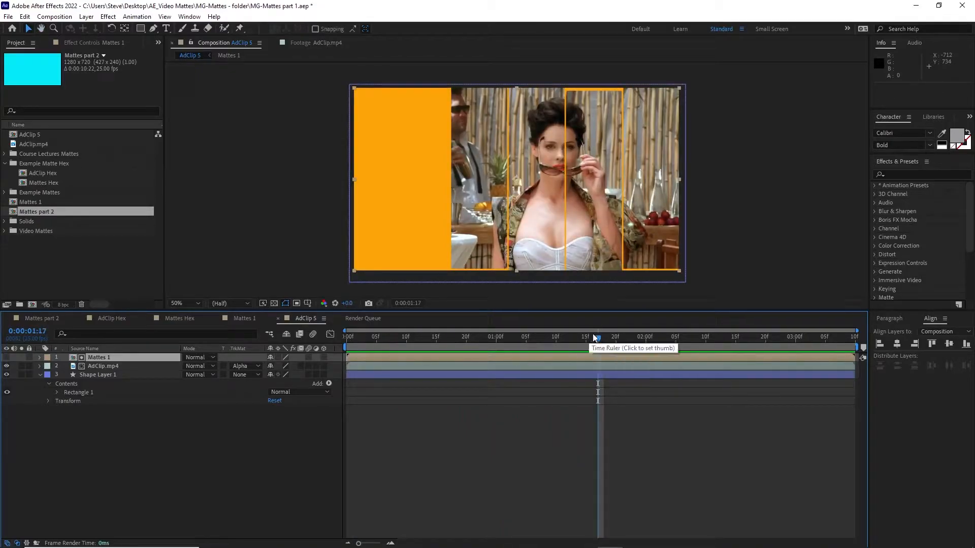
pyautogui.moveTo(597, 337); pyautogui.dragTo(352, 336)
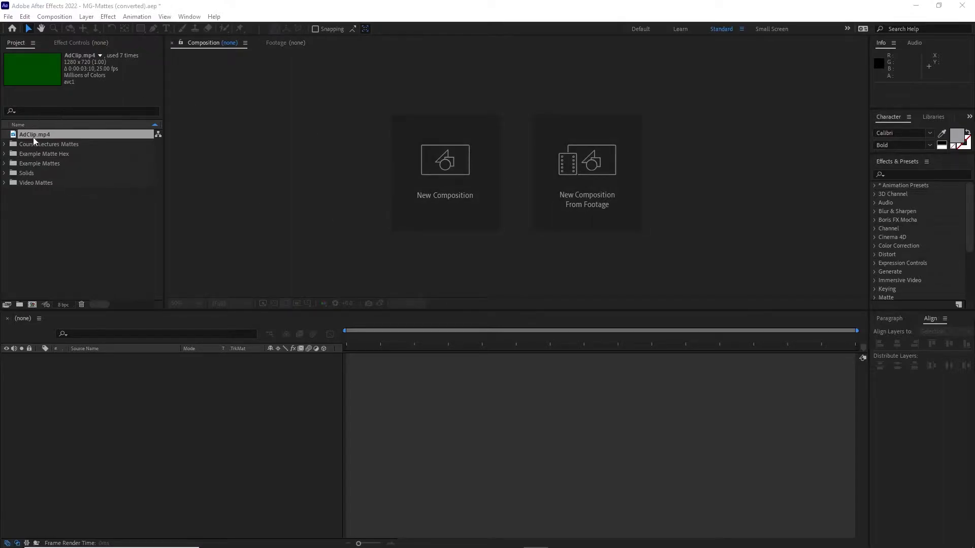
# - Create a new composition from the AdClip.mp4 footage and keep the playhead at its first frame
pyautogui.moveTo(34, 137); pyautogui.dragTo(73, 375)
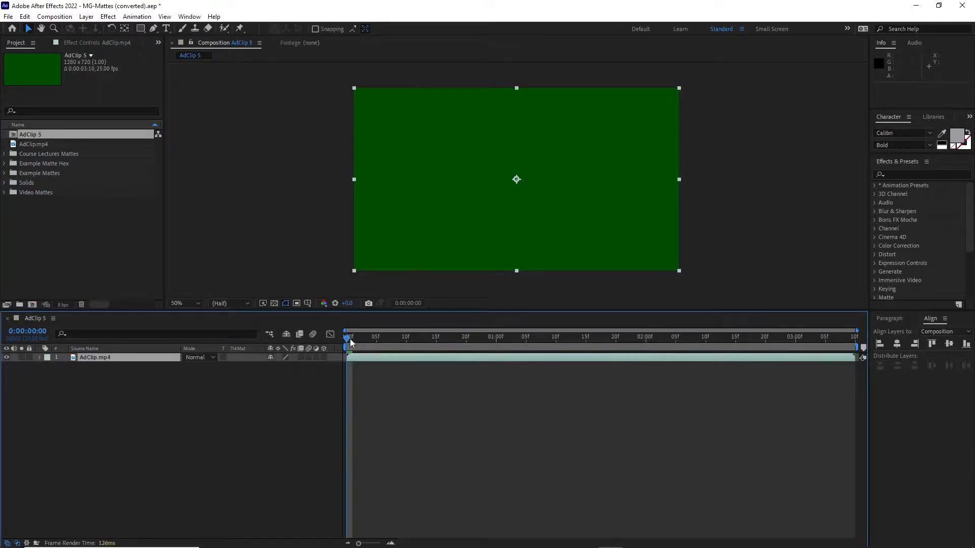
pyautogui.moveTo(347, 341)
pyautogui.mouseDown()
pyautogui.moveTo(437, 344)
pyautogui.moveTo(347, 341)
pyautogui.mouseUp()
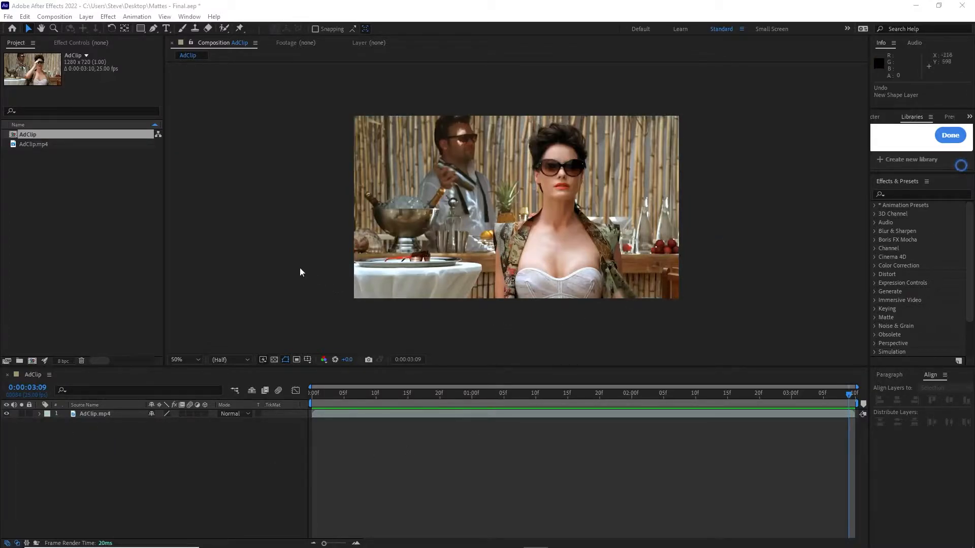
# - Draw a narrow, full-height vertical rectangle with fill FCFBFA just left of the frame's centre using the Rectangle tool
pyautogui.press(',')
pyautogui.press('.')
pyautogui.press('.')
pyautogui.press(',')
pyautogui.click(140, 28)
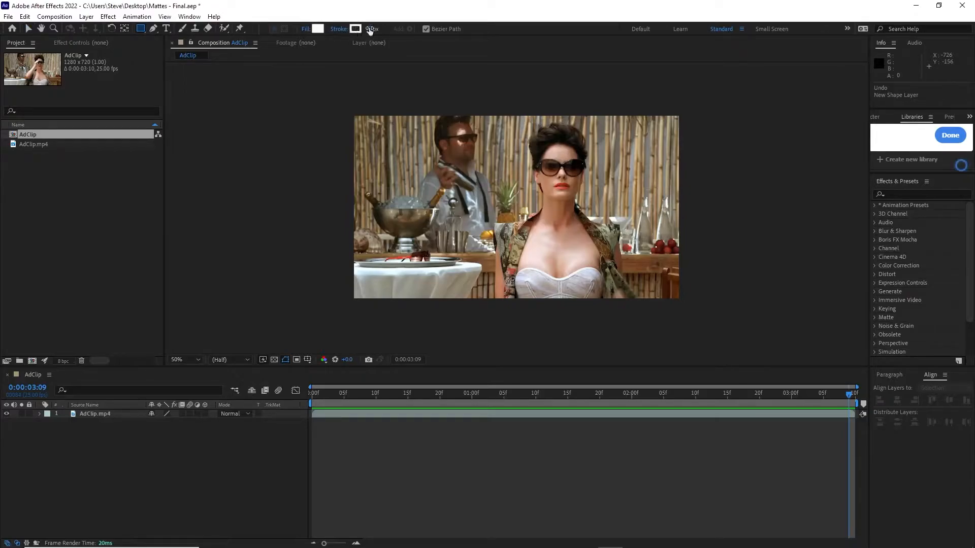
pyautogui.click(317, 29)
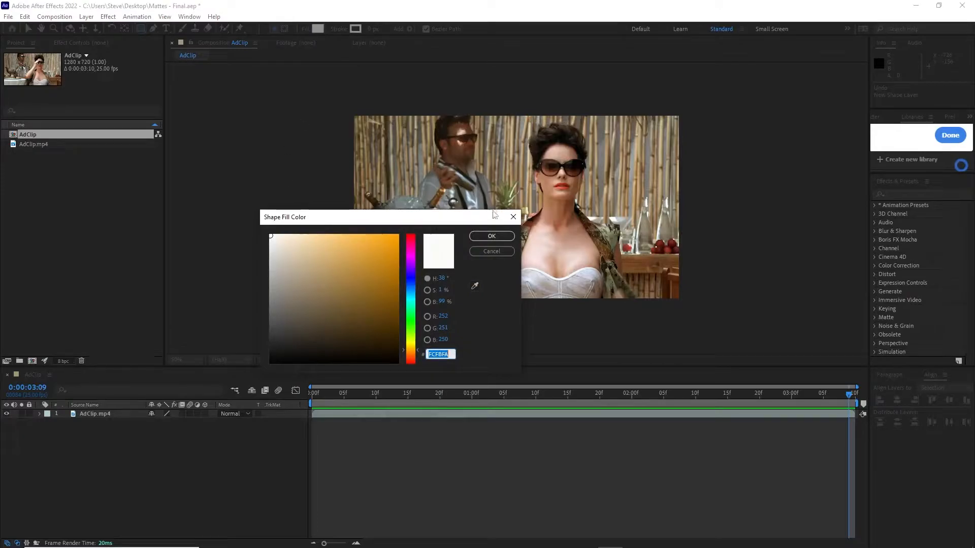
pyautogui.click(491, 236)
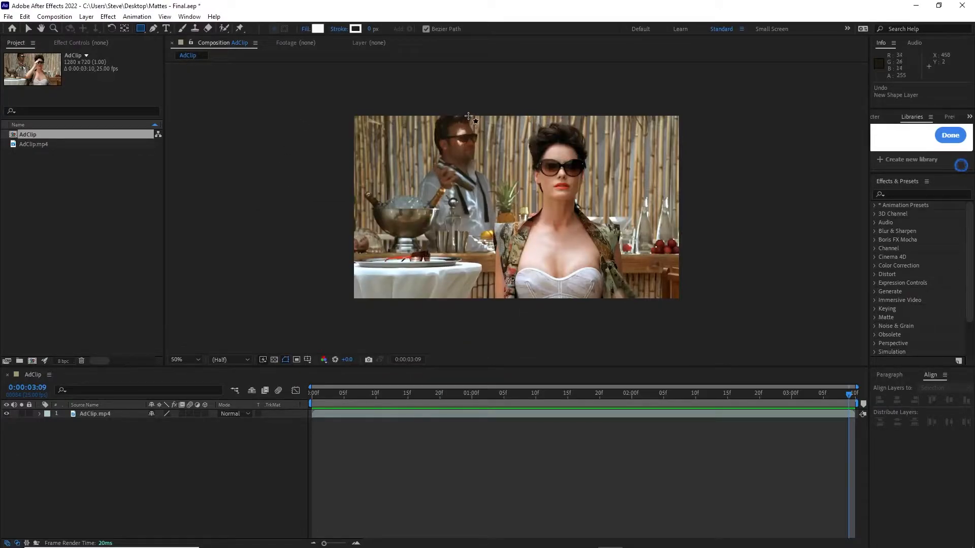
pyautogui.moveTo(468, 116)
pyautogui.mouseDown()
pyautogui.moveTo(526, 208)
pyautogui.moveTo(523, 299)
pyautogui.mouseUp()
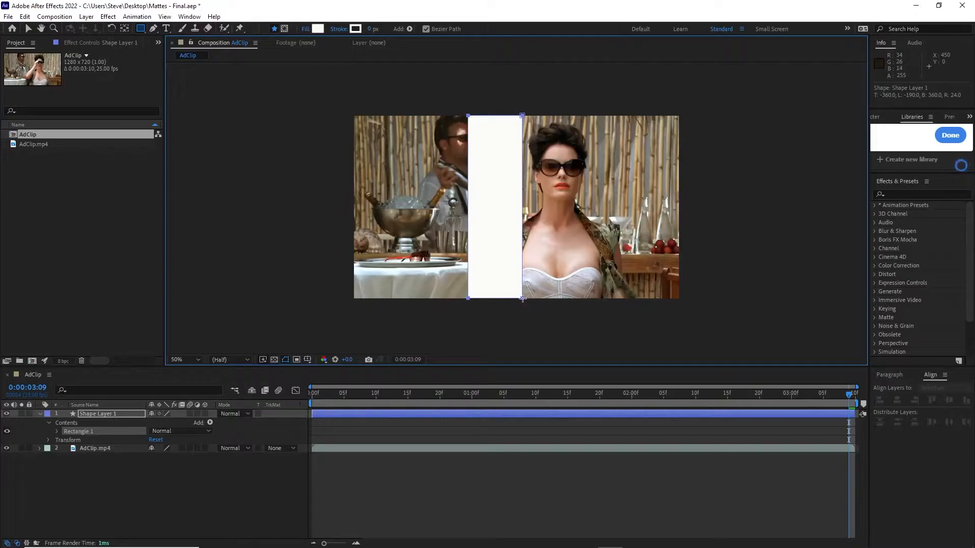
pyautogui.moveTo(522, 299); pyautogui.dragTo(522, 299)
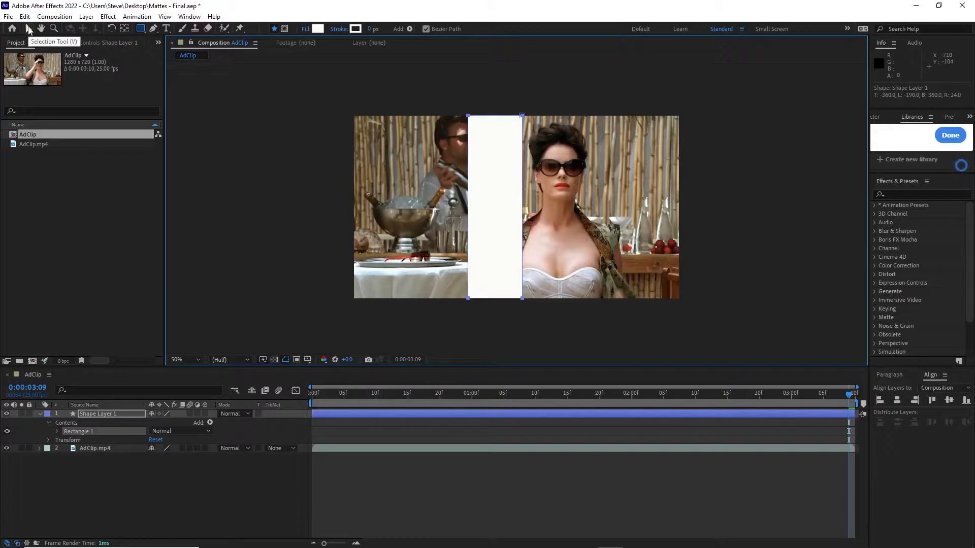
# - Duplicate Shape Layer 1 and place the copy to its right with a thin gap, at position 779, 360
pyautogui.click(28, 29)
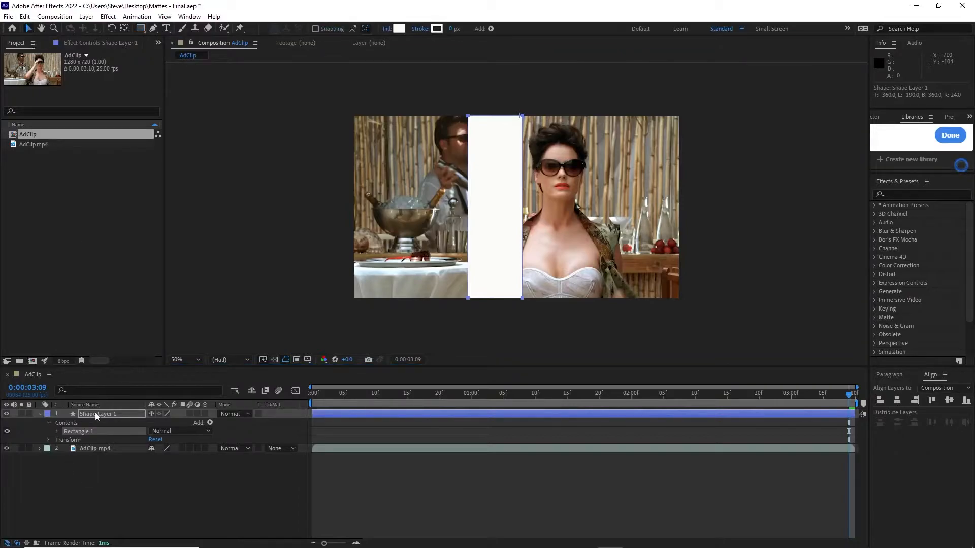
pyautogui.click(147, 473)
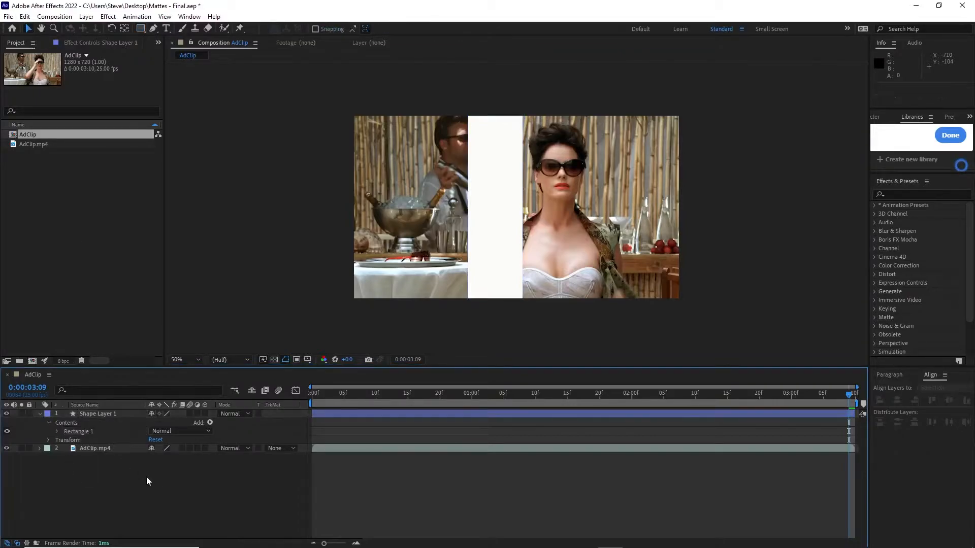
pyautogui.click(97, 411)
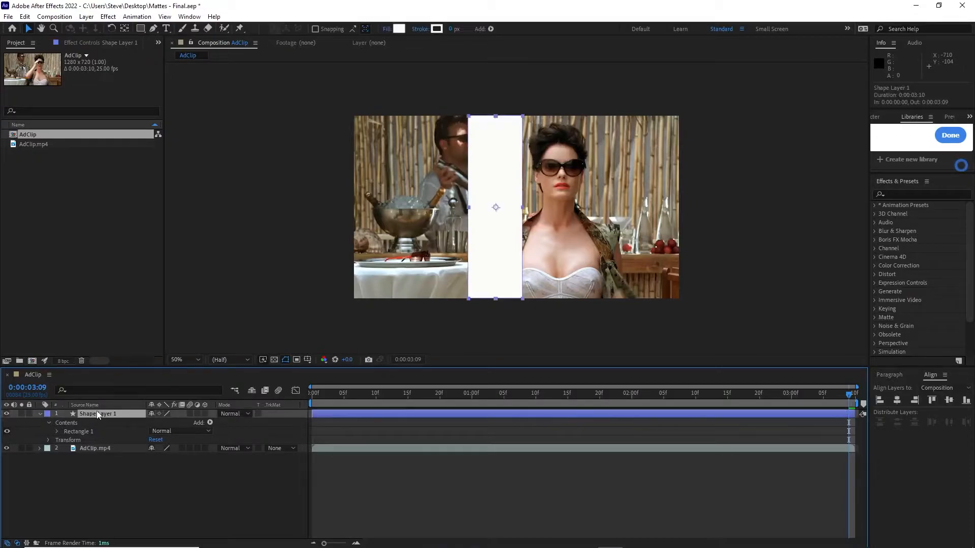
pyautogui.click(40, 413)
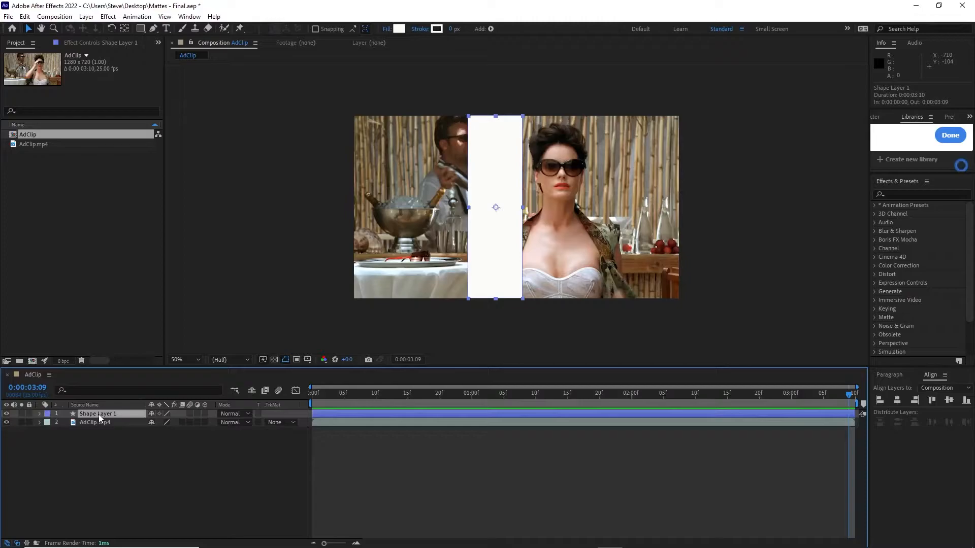
pyautogui.hotkey('ctrl', 'd')
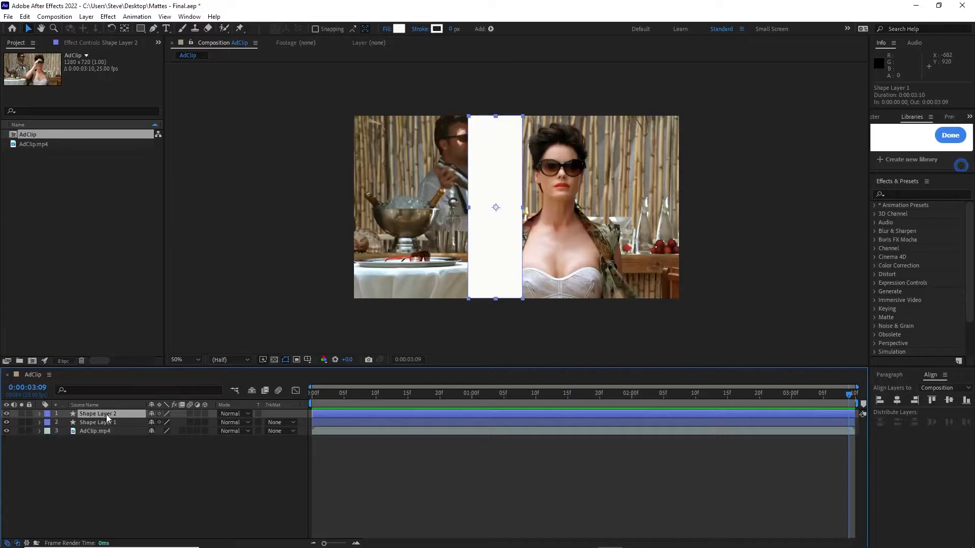
pyautogui.moveTo(503, 233); pyautogui.dragTo(557, 232)
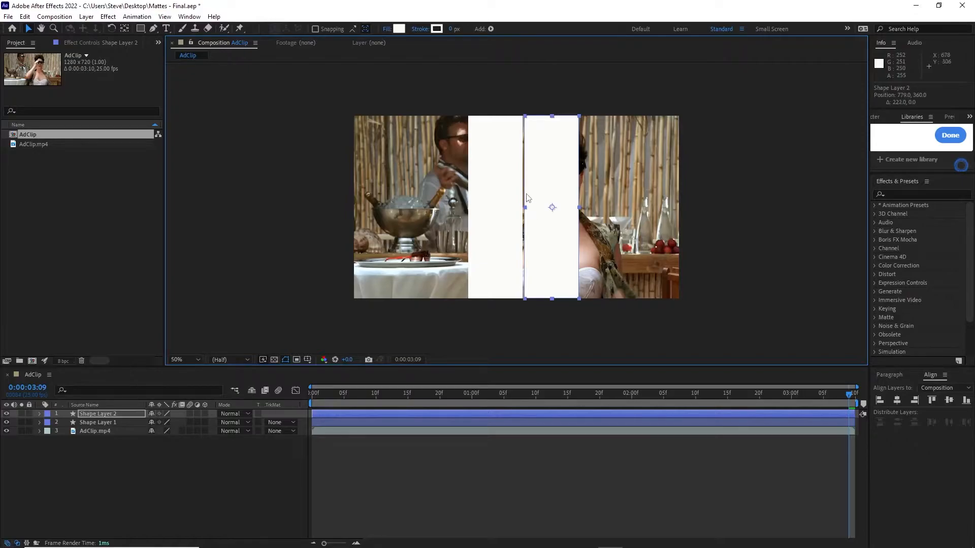
pyautogui.click(773, 191)
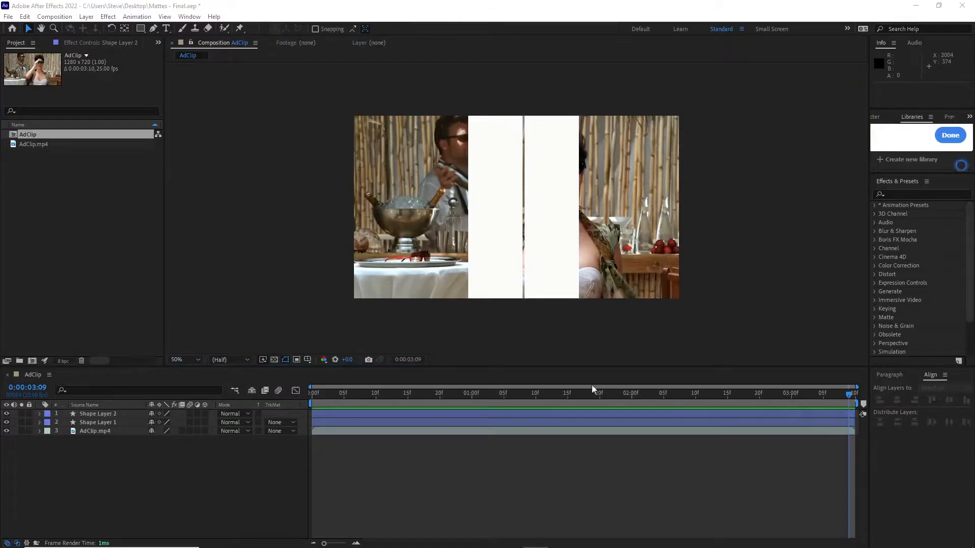
# - Duplicate the second strip, Shape Layer 2, twice, leaving both copies in place
pyautogui.click(550, 223)
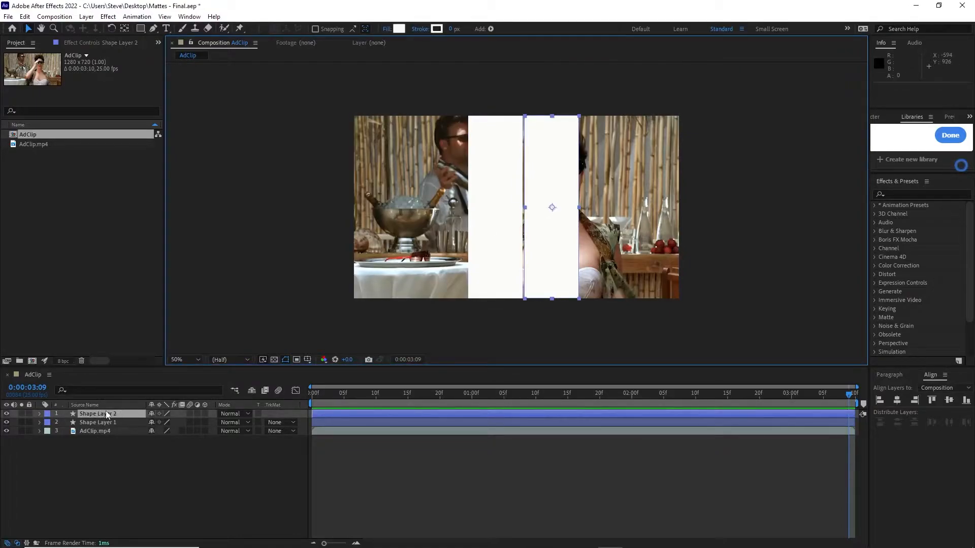
pyautogui.hotkey('ctrl', 'd')
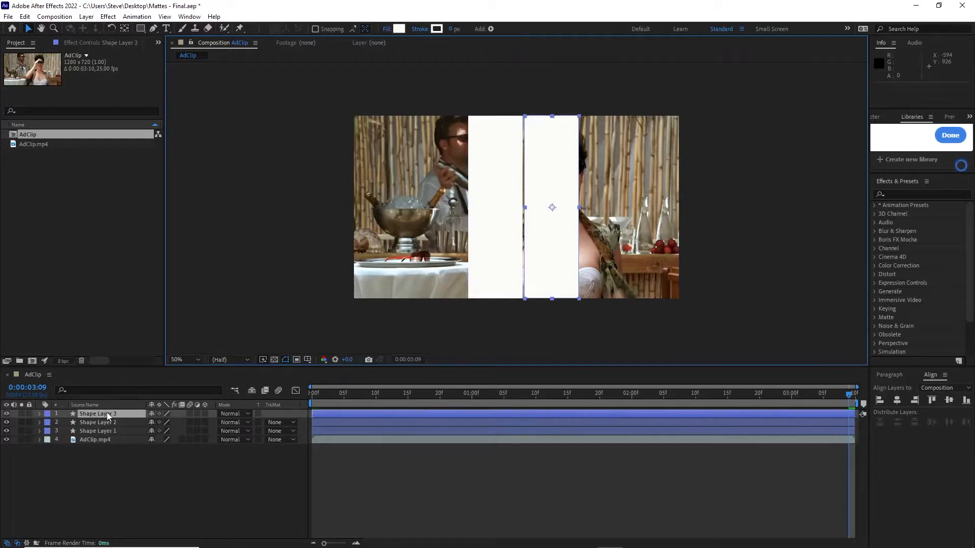
pyautogui.hotkey('ctrl', 'd')
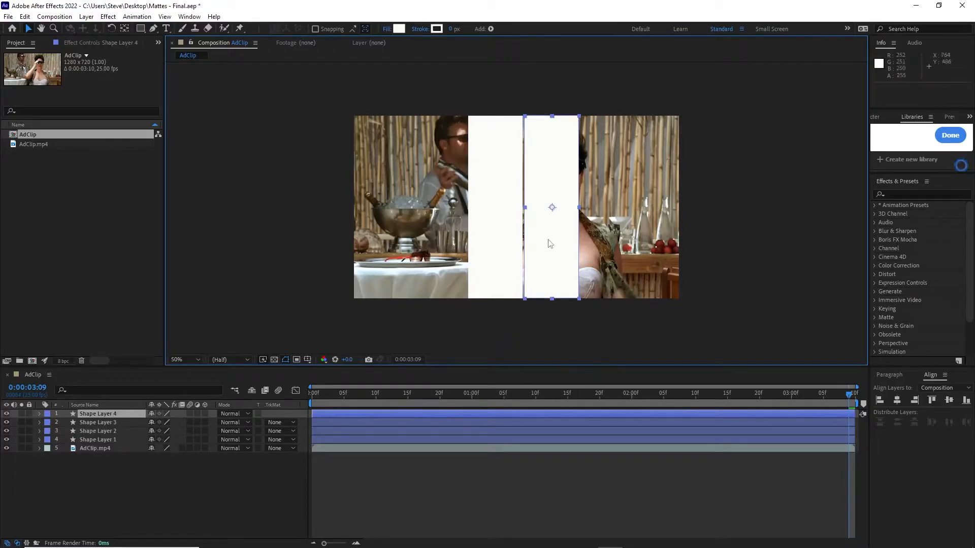
pyautogui.moveTo(549, 243); pyautogui.dragTo(596, 242)
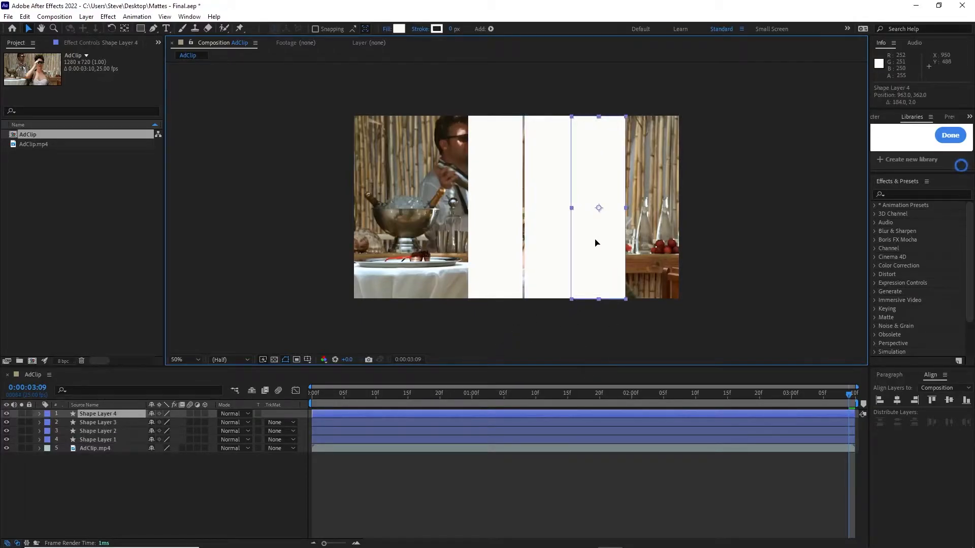
pyautogui.hotkey('ctrl', 'z')
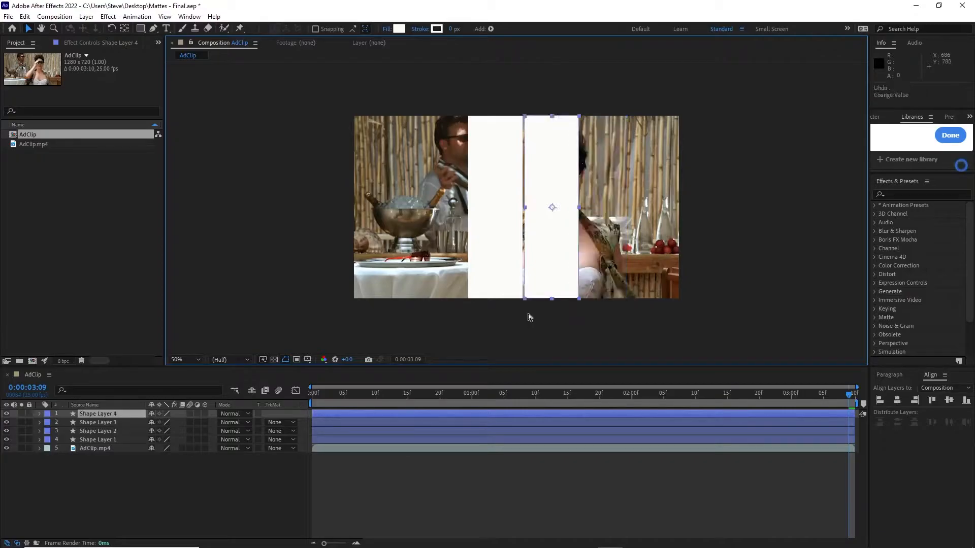
# - Move Shape Layer 3 to the right of the second strip and nudge it to position 1001, 360
pyautogui.click(112, 425)
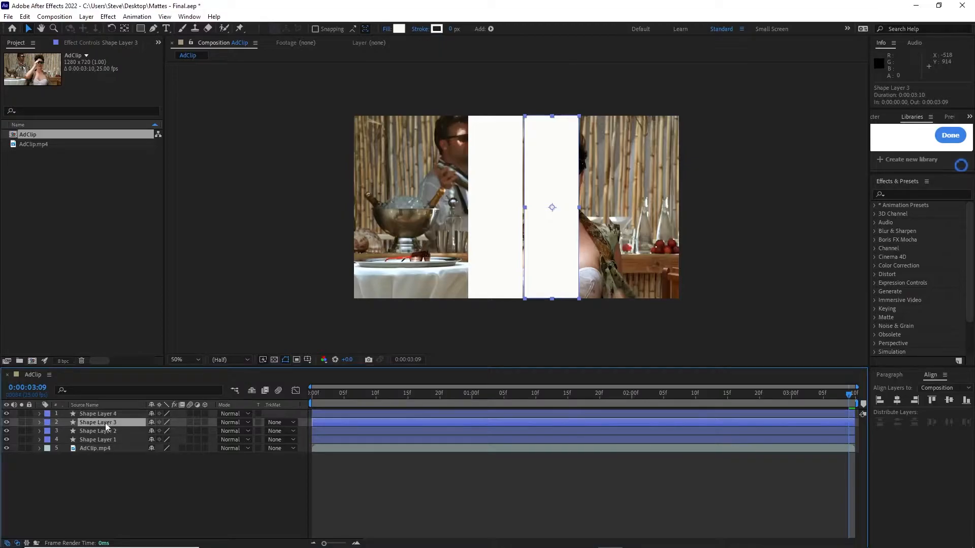
pyautogui.moveTo(553, 235); pyautogui.dragTo(609, 234)
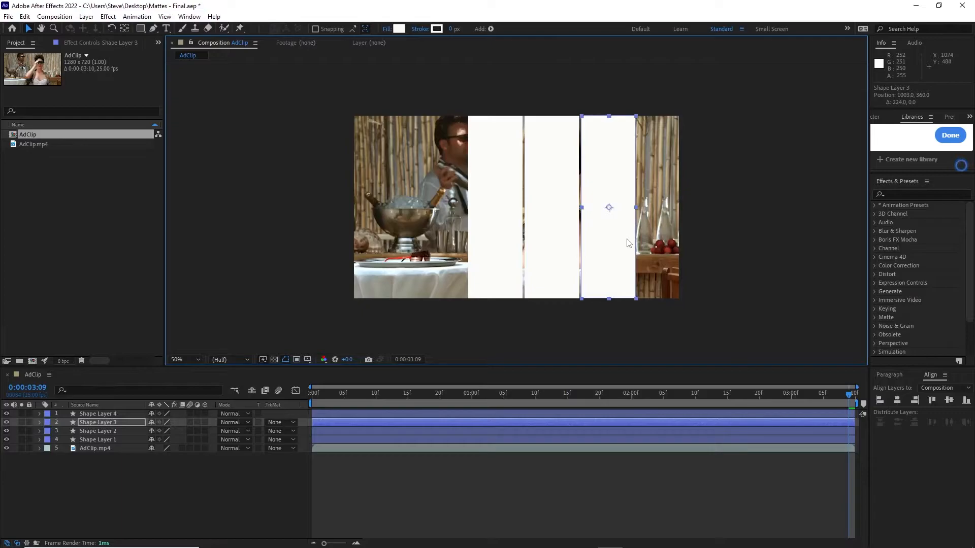
pyautogui.press('Left')
pyautogui.press('Left')
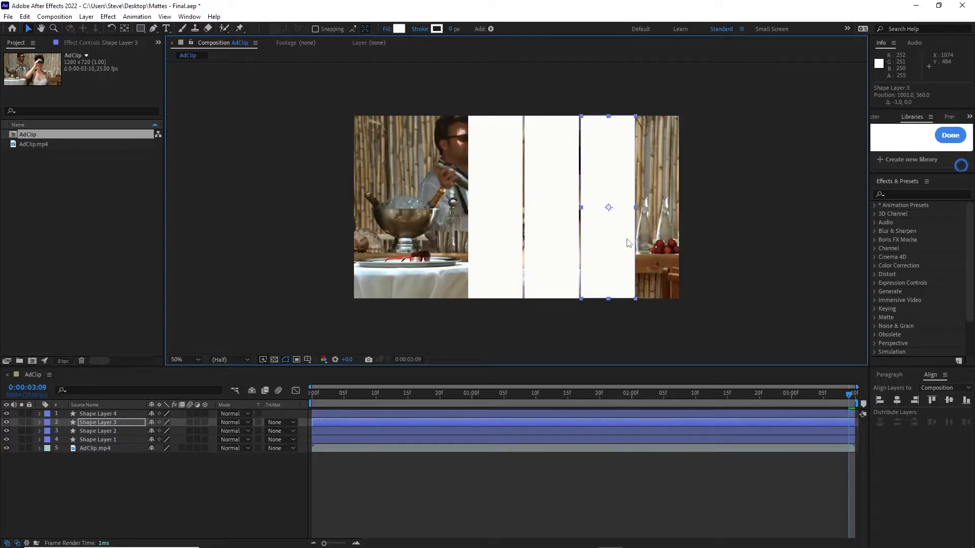
pyautogui.press('Left')
pyautogui.press('Right')
pyautogui.press('Right')
pyautogui.press('Left')
pyautogui.press('Left')
pyautogui.press('Right')
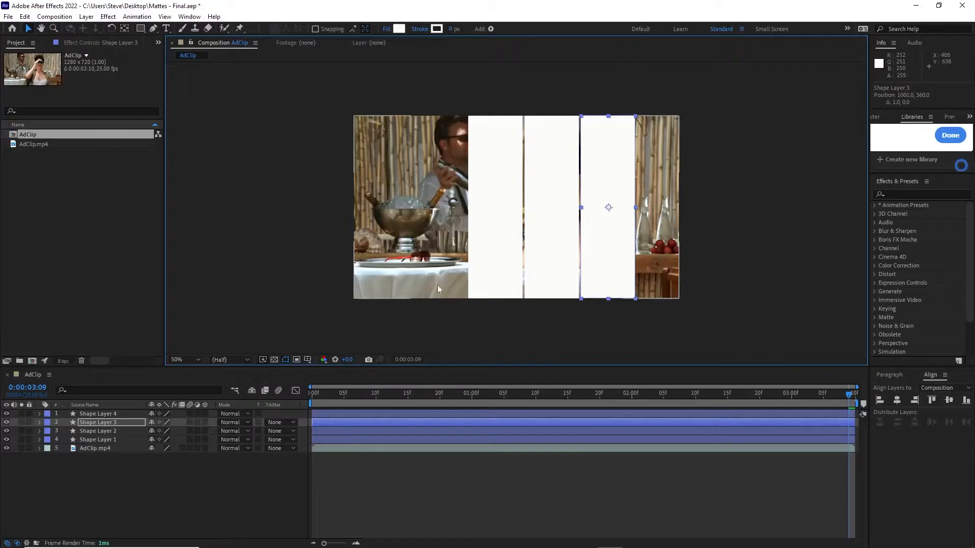
# - Move Shape Layer 4 to the right of the third strip and nudge it to position 1223, 360
pyautogui.click(92, 413)
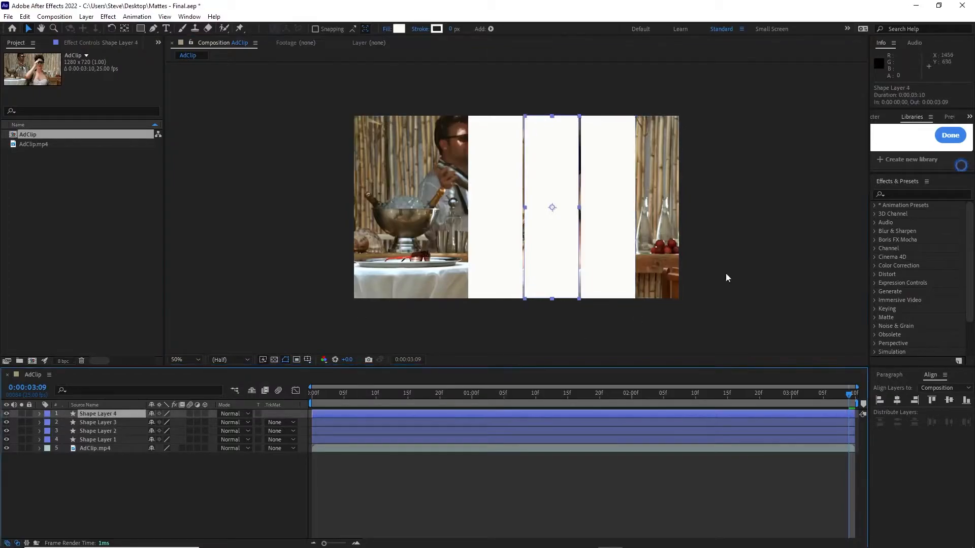
pyautogui.moveTo(557, 251); pyautogui.dragTo(669, 247)
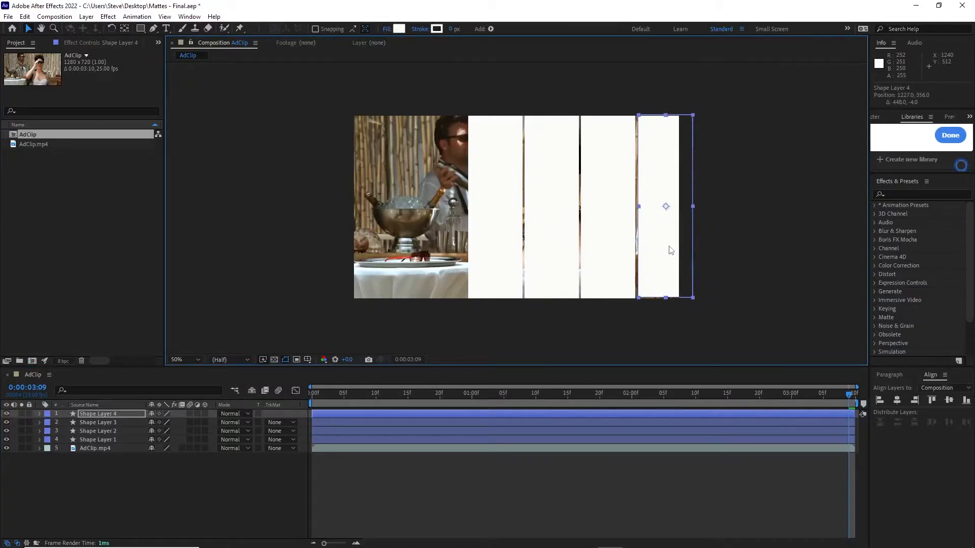
pyautogui.press('Down')
pyautogui.press('Left')
pyautogui.press('Left')
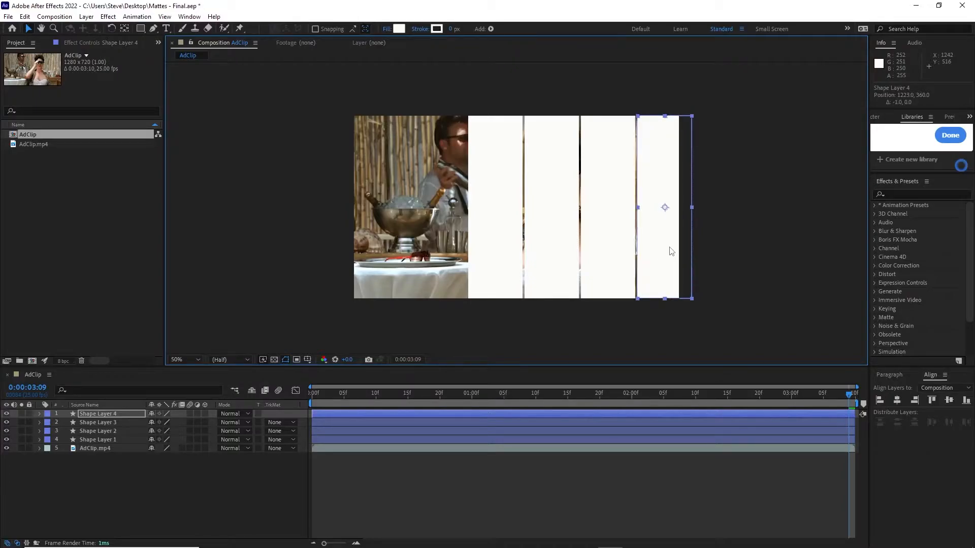
pyautogui.press('Left')
pyautogui.press('Left')
pyautogui.press('Right')
pyautogui.press('Right')
# - Select all four strips and shift them left together until the last strip's right edge meets the frame edge
pyautogui.keyDown('shift'); pyautogui.click(614, 251); pyautogui.keyUp('shift')
pyautogui.keyDown('shift'); pyautogui.click(561, 245); pyautogui.keyUp('shift')
pyautogui.keyDown('shift'); pyautogui.click(517, 240); pyautogui.keyUp('shift')
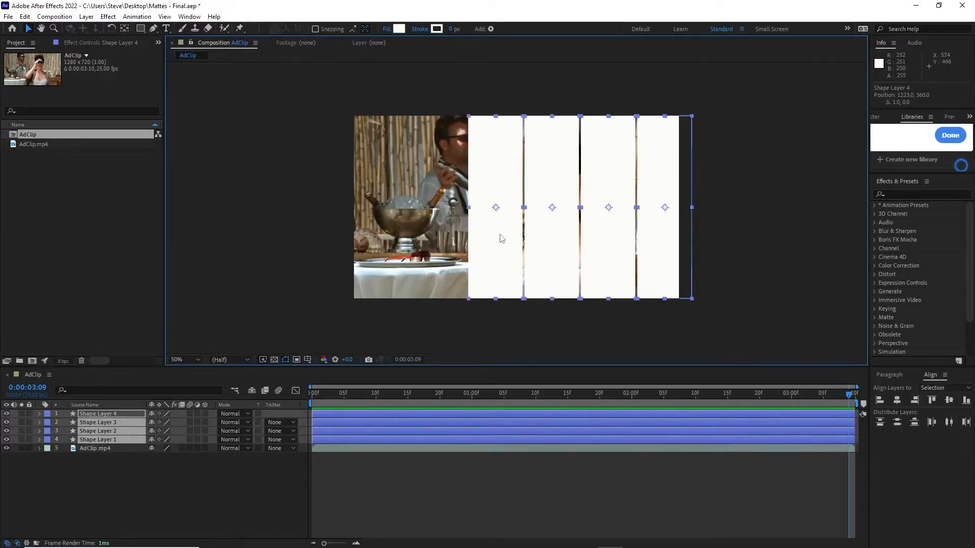
pyautogui.moveTo(500, 237); pyautogui.dragTo(487, 237)
pyautogui.press('Down')
pyautogui.press('Up')
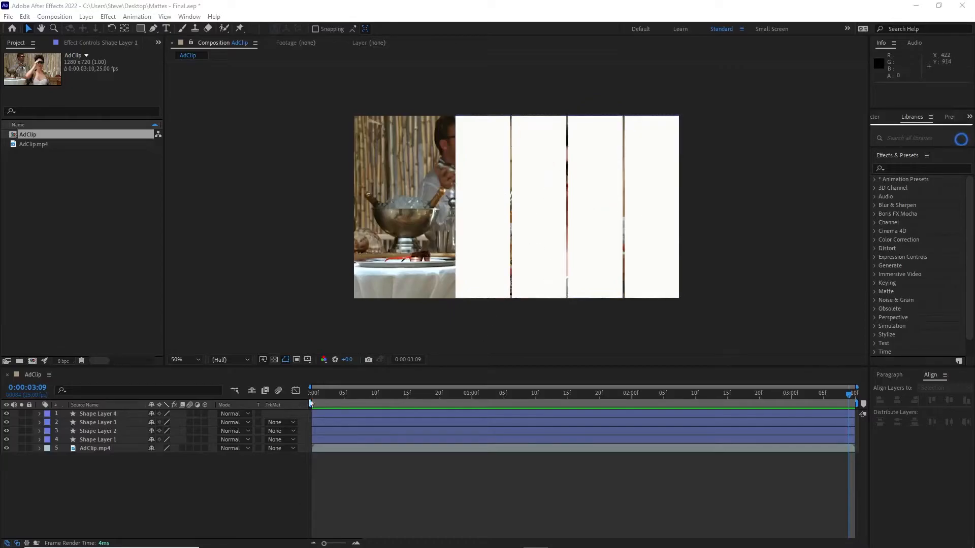
# - Pre-compose the four shape layers into a new composition named Matte 1, moving all attributes into it and opening it
pyautogui.click(131, 487)
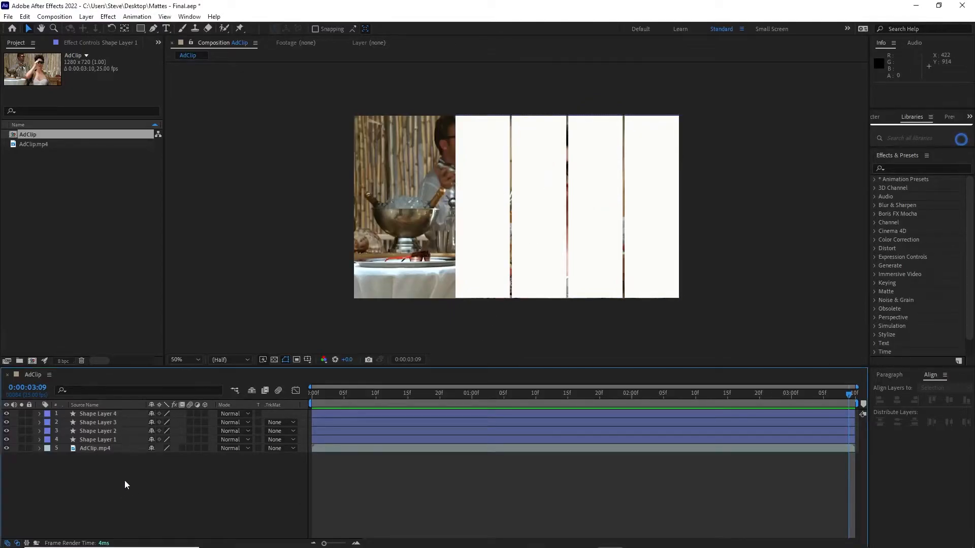
pyautogui.click(100, 440)
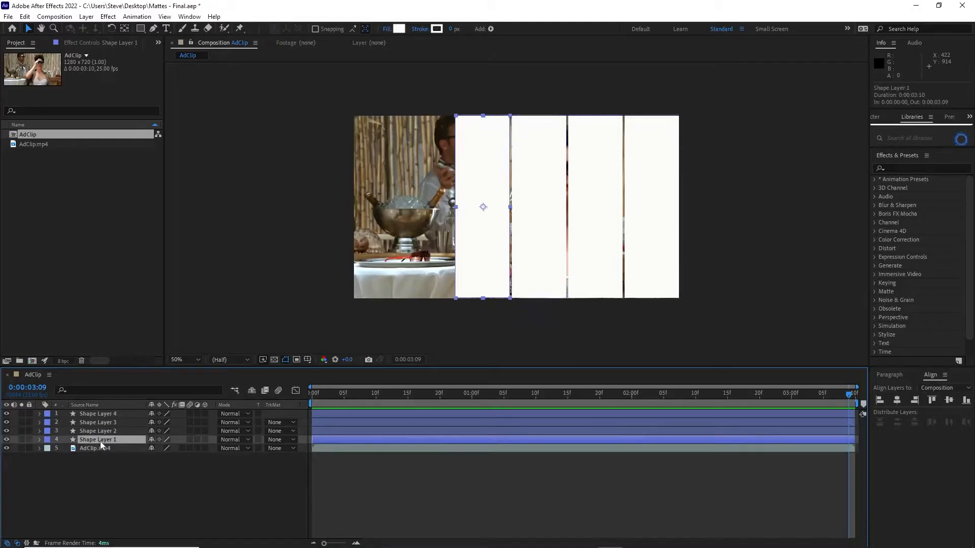
pyautogui.keyDown('shift'); pyautogui.click(100, 413); pyautogui.keyUp('shift')
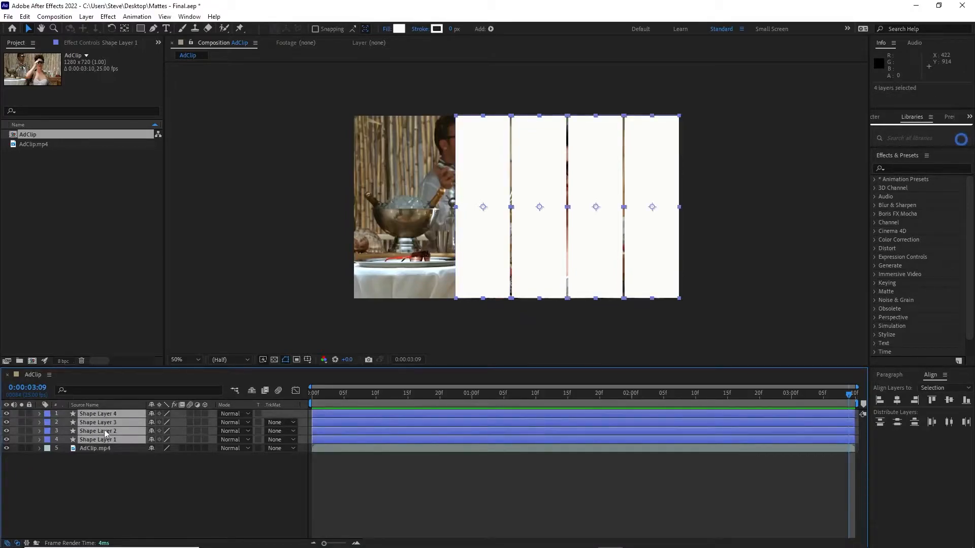
pyautogui.rightClick(105, 431)
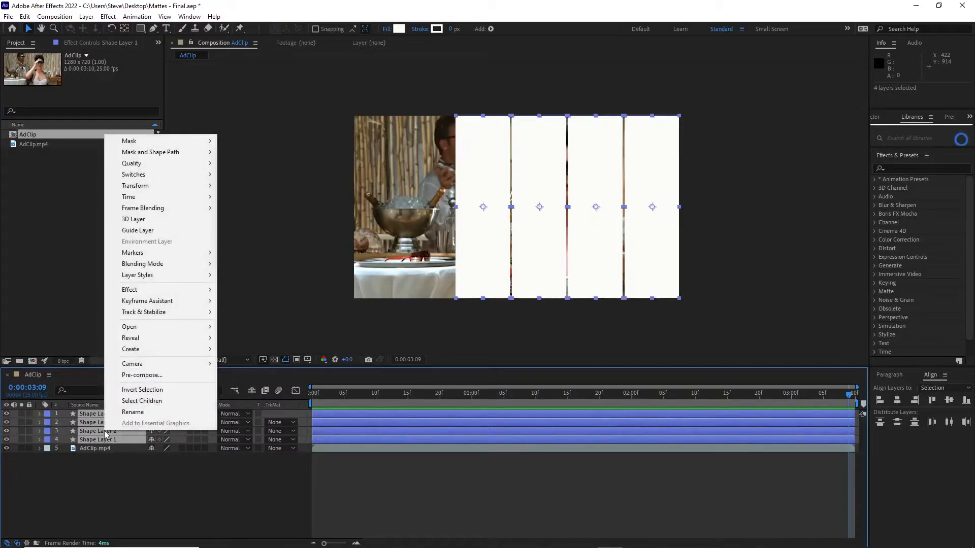
pyautogui.click(128, 375)
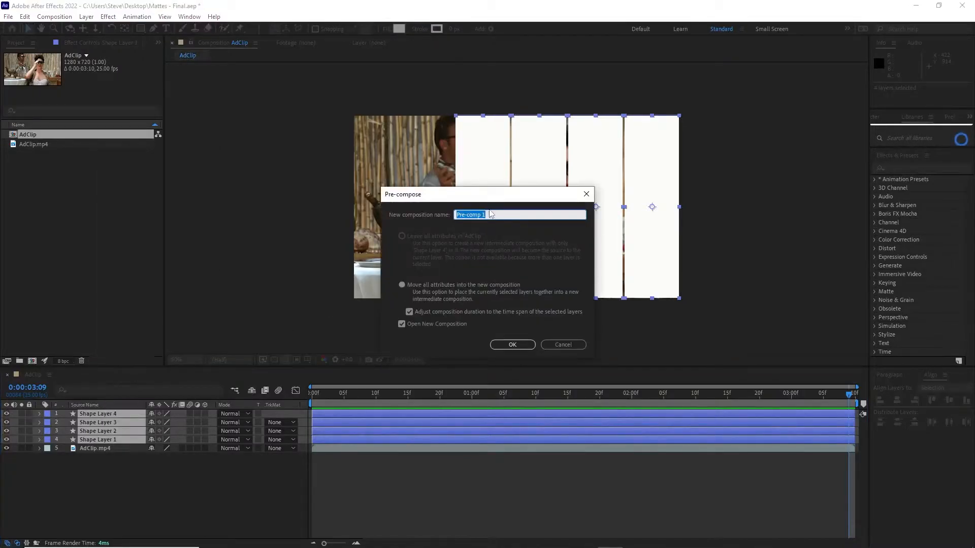
pyautogui.write('MAt')
pyautogui.click(466, 216)
pyautogui.press('BackSpace')
pyautogui.write('atte')
pyautogui.click(519, 343)
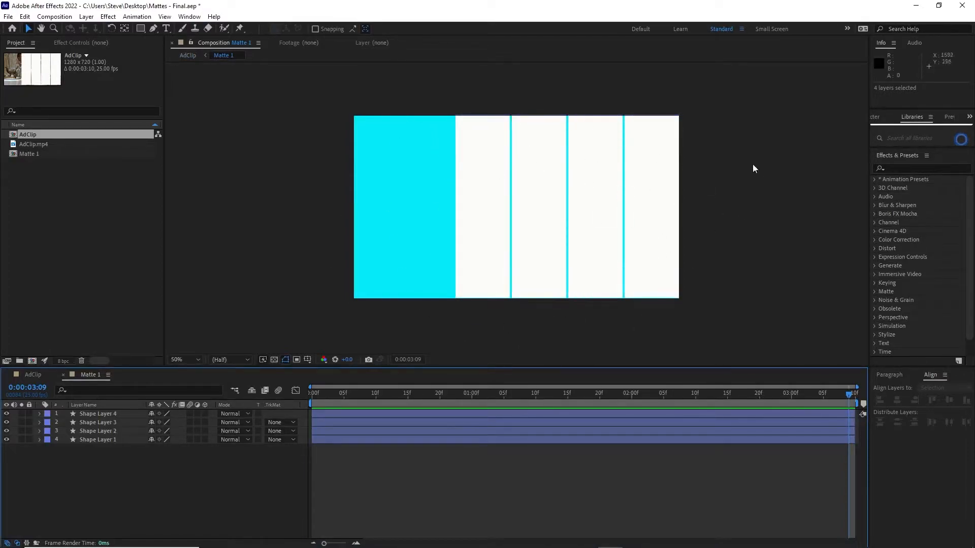
# - Set Position keyframes on all four strips at 0:00:00:15 in Matte 1
pyautogui.press('space')
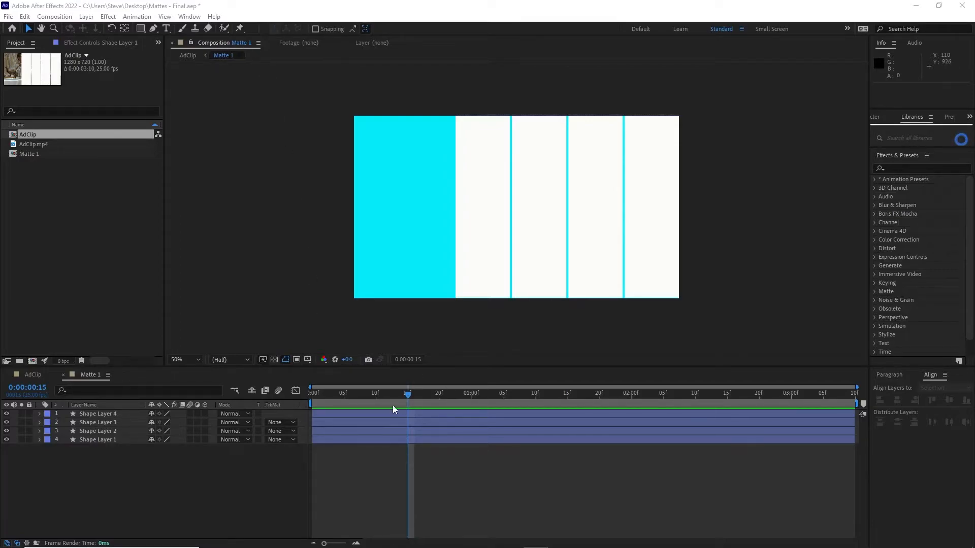
pyautogui.moveTo(407, 393)
pyautogui.mouseDown()
pyautogui.moveTo(367, 388)
pyautogui.moveTo(406, 388)
pyautogui.mouseUp()
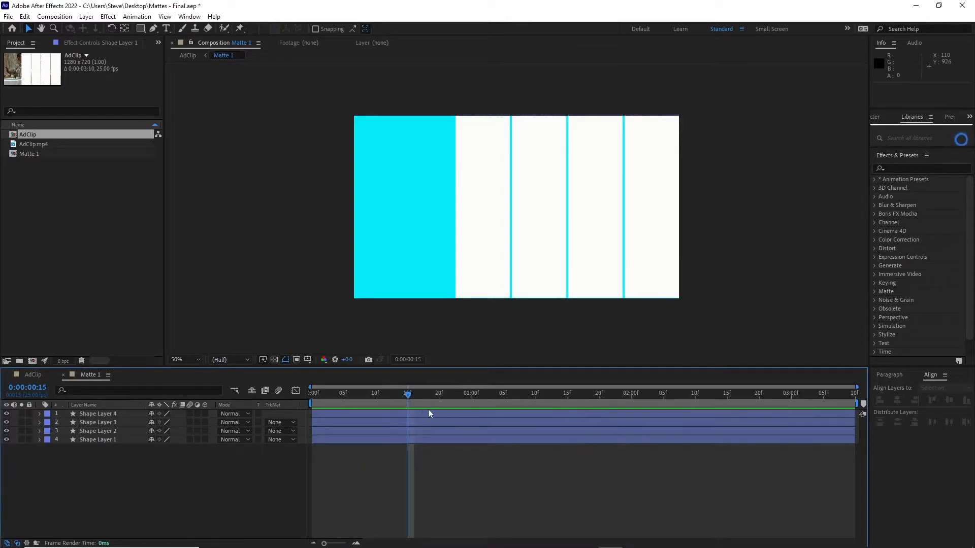
pyautogui.click(89, 414)
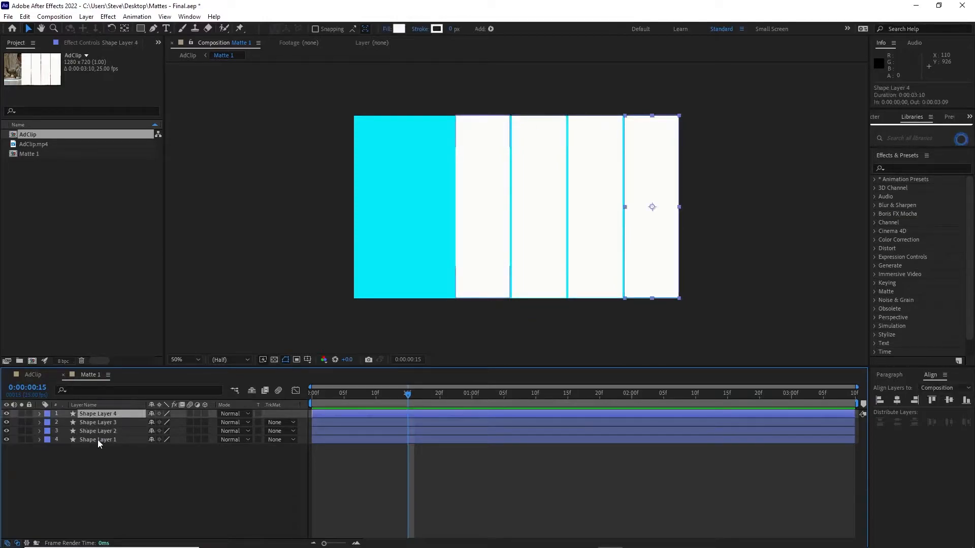
pyautogui.keyDown('shift'); pyautogui.click(98, 440); pyautogui.keyUp('shift')
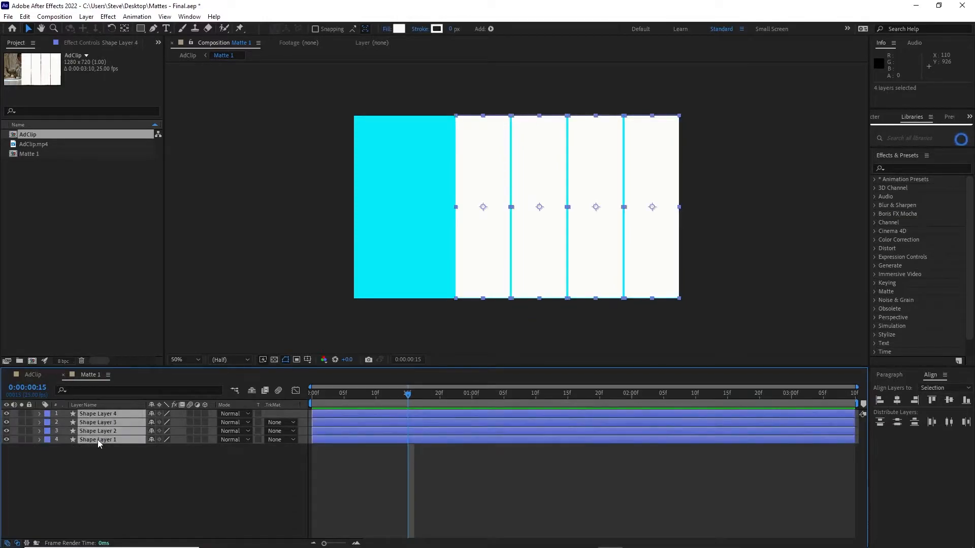
pyautogui.press('p')
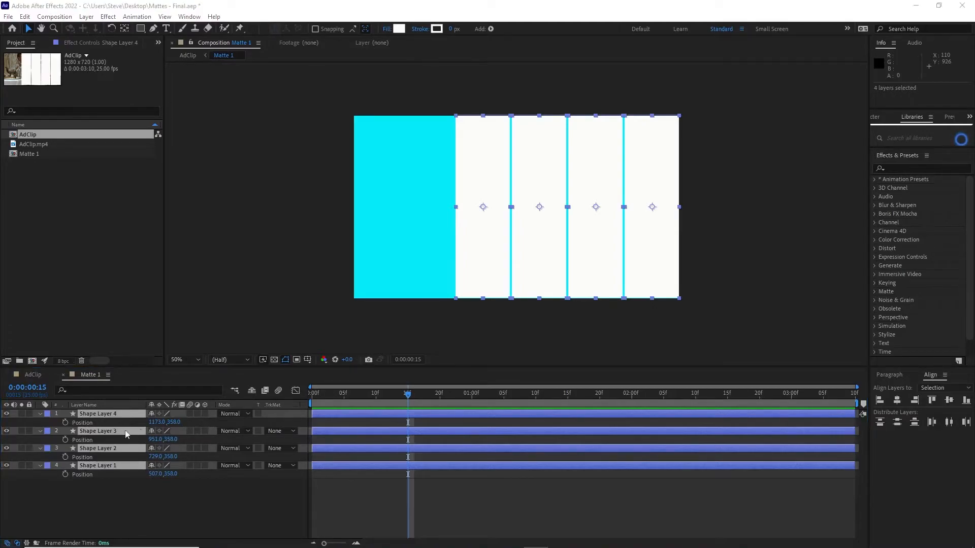
pyautogui.click(65, 423)
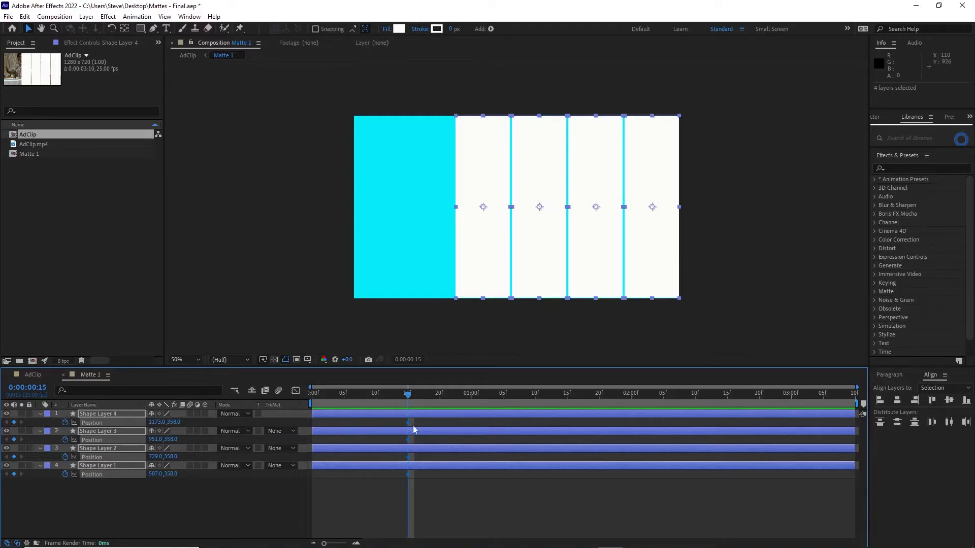
# - Add a Position keyframe for Shape Layer 4 at 0:00:00:00 and move the strip straight up out of frame to 1173, -382
pyautogui.moveTo(409, 395); pyautogui.dragTo(291, 398)
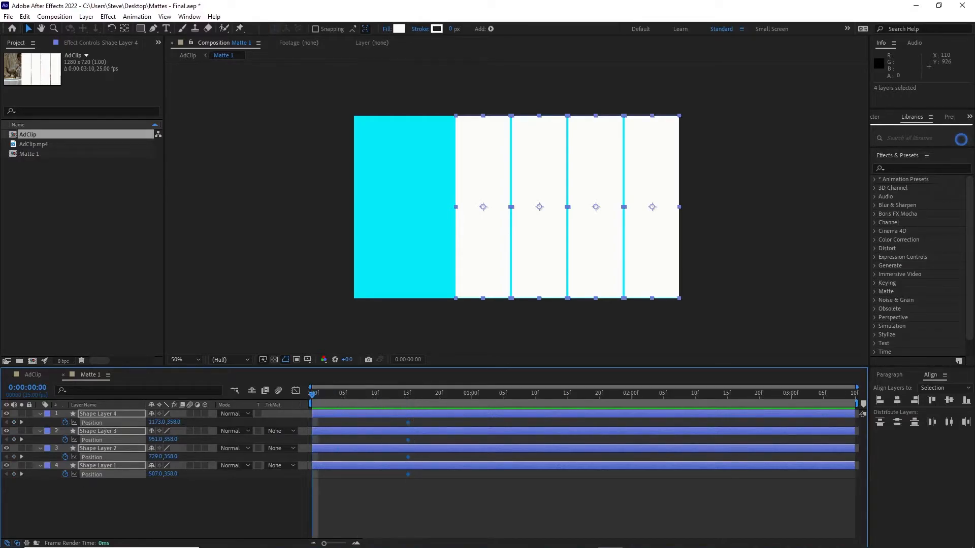
pyautogui.hotkey('ctrl', 'z')
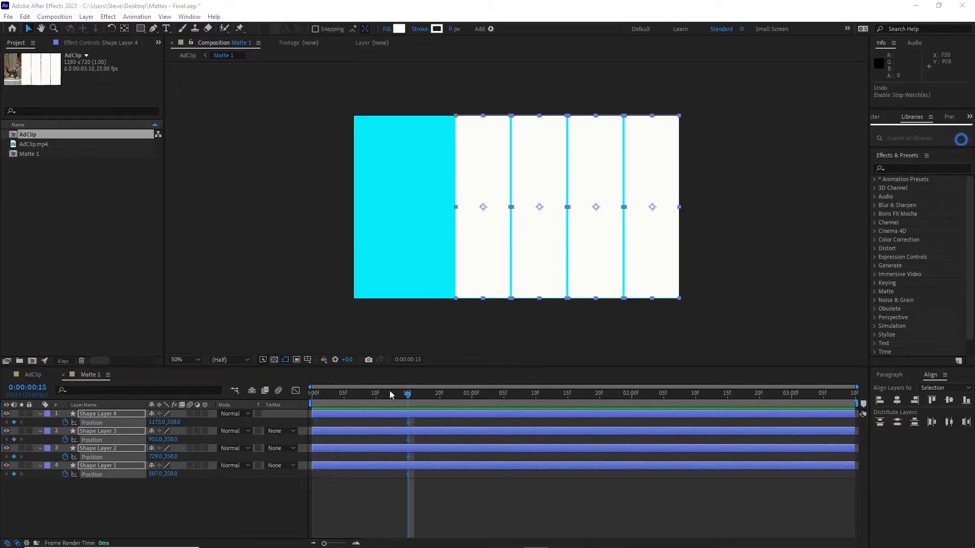
pyautogui.moveTo(409, 398); pyautogui.dragTo(313, 395)
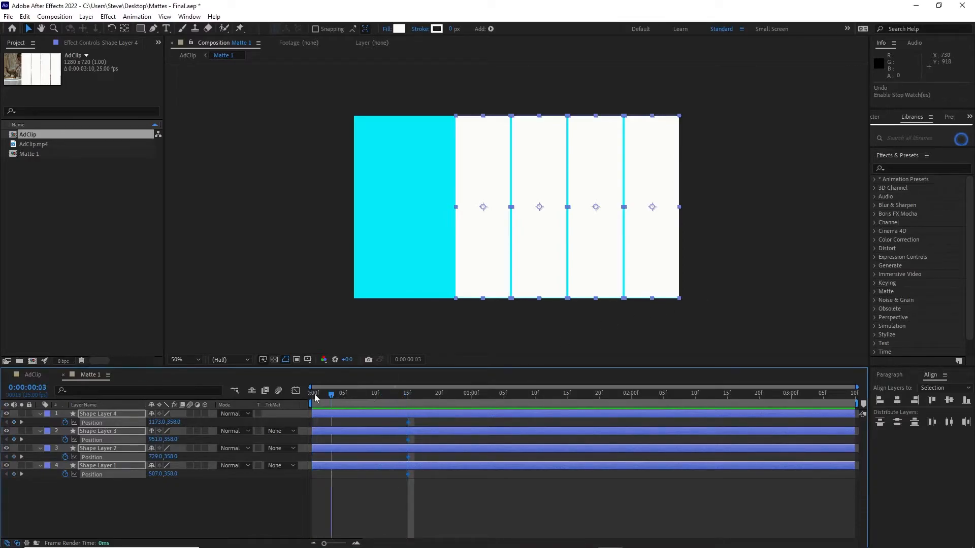
pyautogui.click(111, 505)
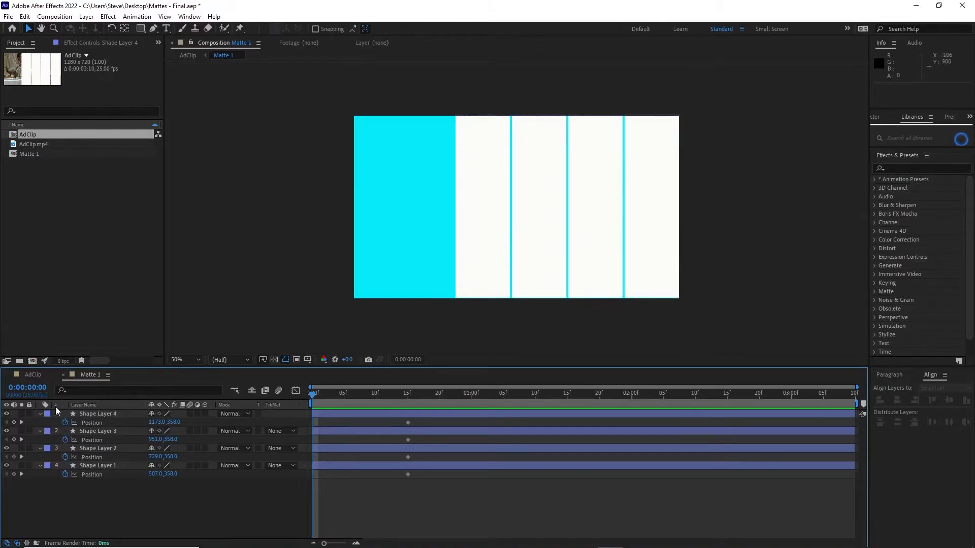
pyautogui.click(14, 422)
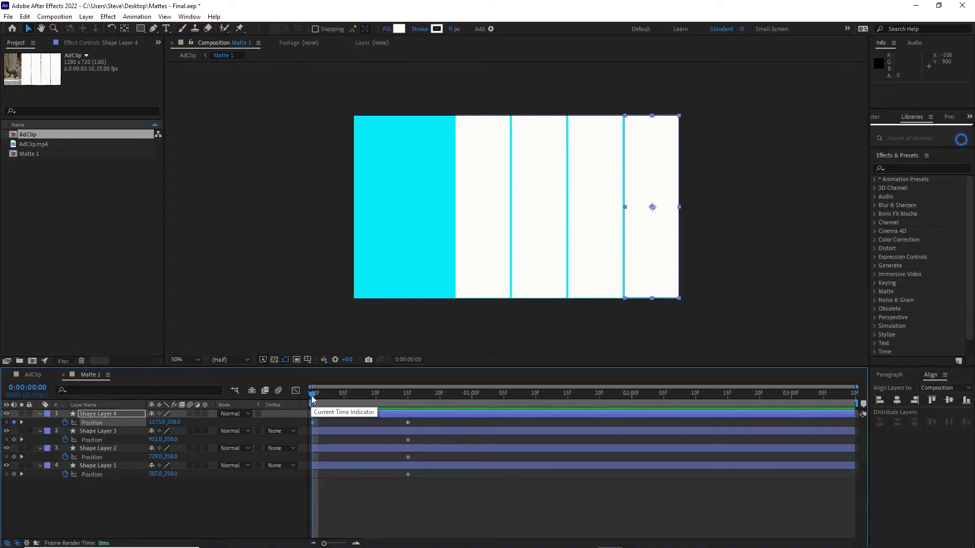
pyautogui.moveTo(653, 234); pyautogui.dragTo(654, 121)
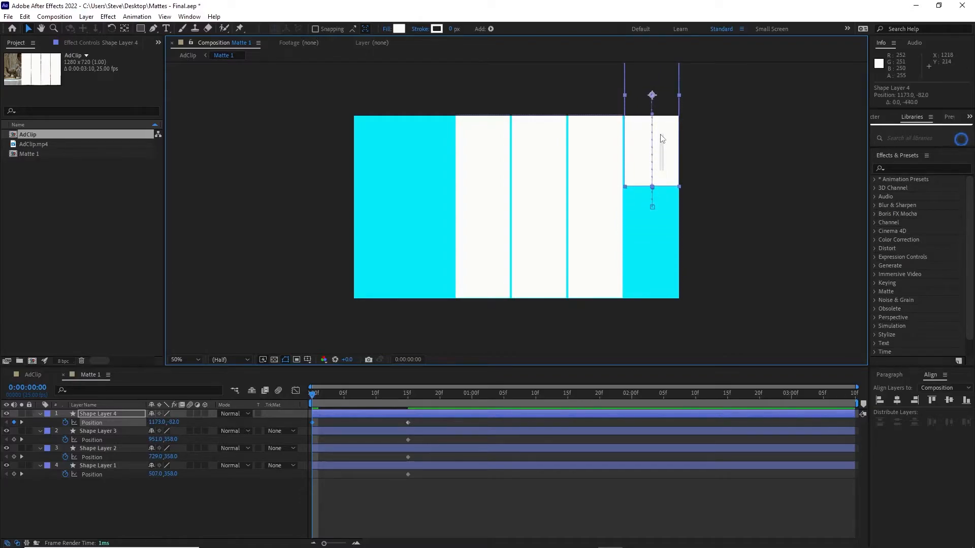
pyautogui.moveTo(665, 161); pyautogui.dragTo(662, 88)
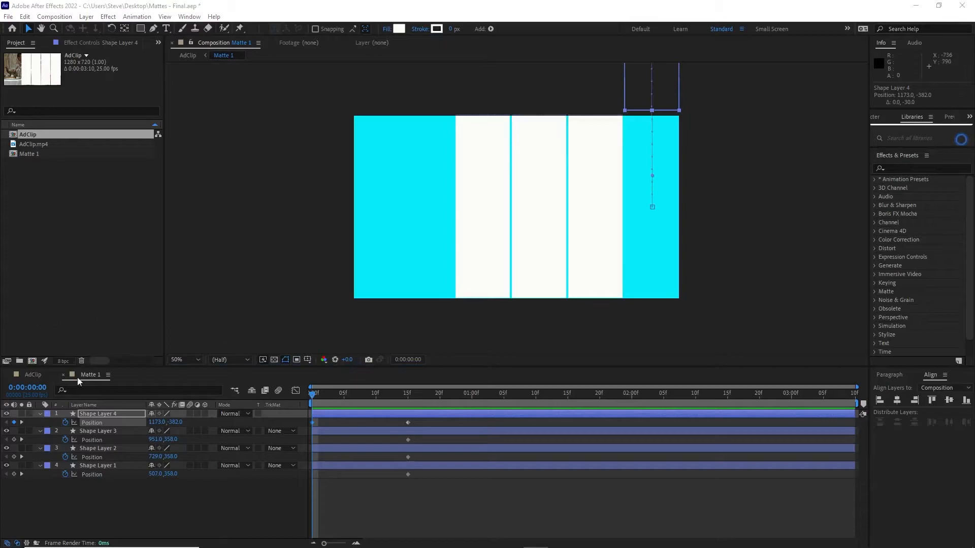
# - Keyframe Shape Layer 3's Position at 0:00:00:00 and move the strip straight down out of frame to 951, 1104
pyautogui.click(609, 224)
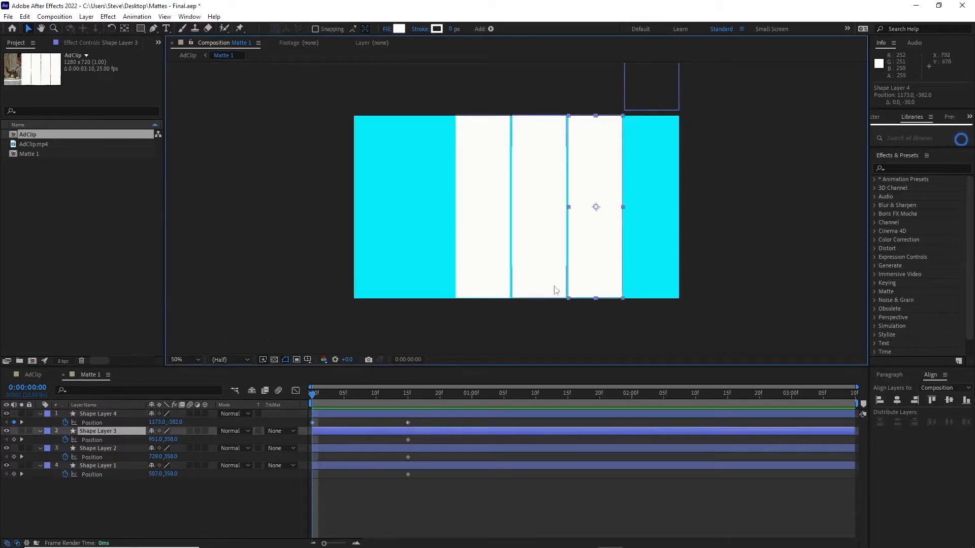
pyautogui.click(14, 439)
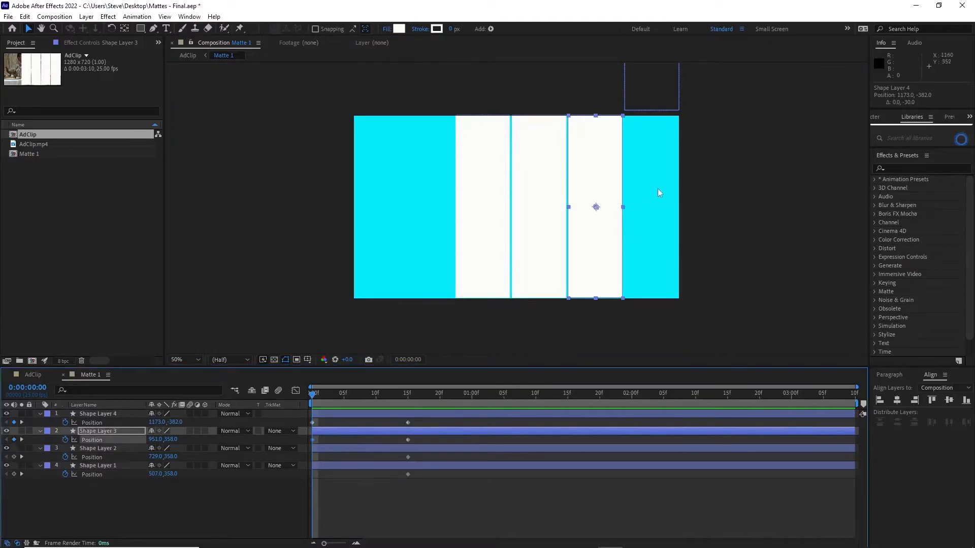
pyautogui.moveTo(606, 258); pyautogui.dragTo(608, 385)
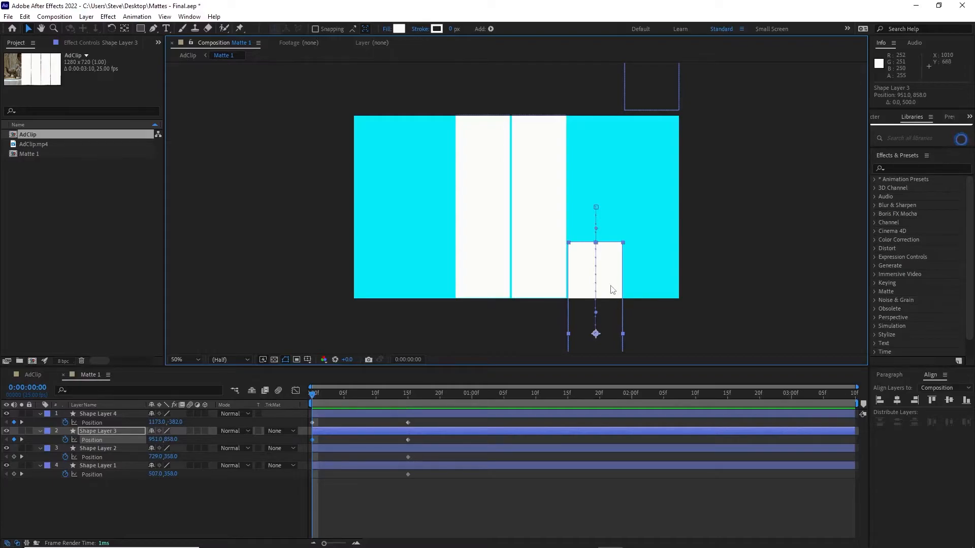
pyautogui.moveTo(612, 279); pyautogui.dragTo(611, 337)
# - At 0:00:00:00, move Shape Layer 2 above the frame to 729, -382 and Shape Layer 1 below it to about 493, 1090
pyautogui.click(532, 243)
pyautogui.moveTo(536, 242); pyautogui.dragTo(540, 98)
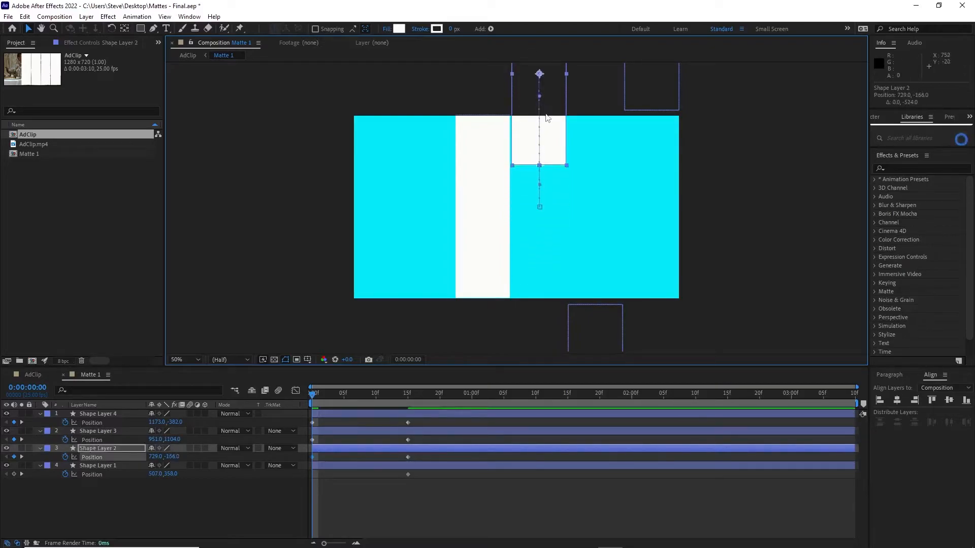
pyautogui.moveTo(553, 135); pyautogui.dragTo(551, 81)
pyautogui.moveTo(477, 192); pyautogui.dragTo(503, 328)
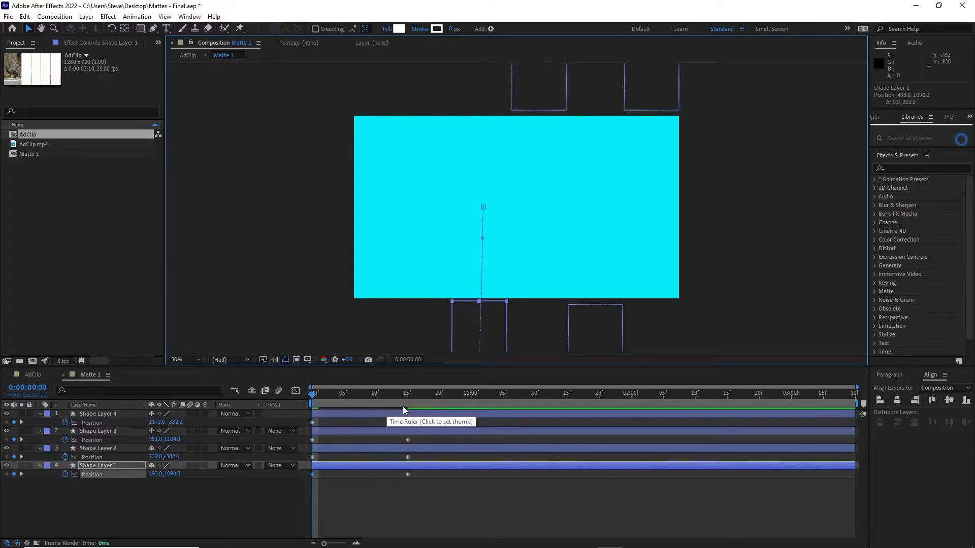
# - Check the strips' slide-in motion between the keyframes at 0:00:00:00 and 0:00:00:15
pyautogui.moveTo(314, 394); pyautogui.dragTo(406, 399)
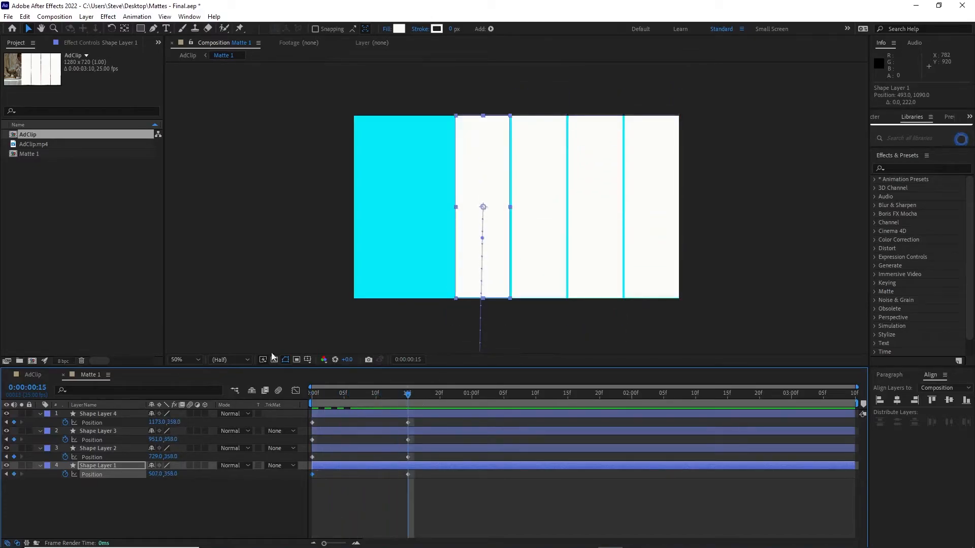
pyautogui.moveTo(408, 395); pyautogui.dragTo(287, 392)
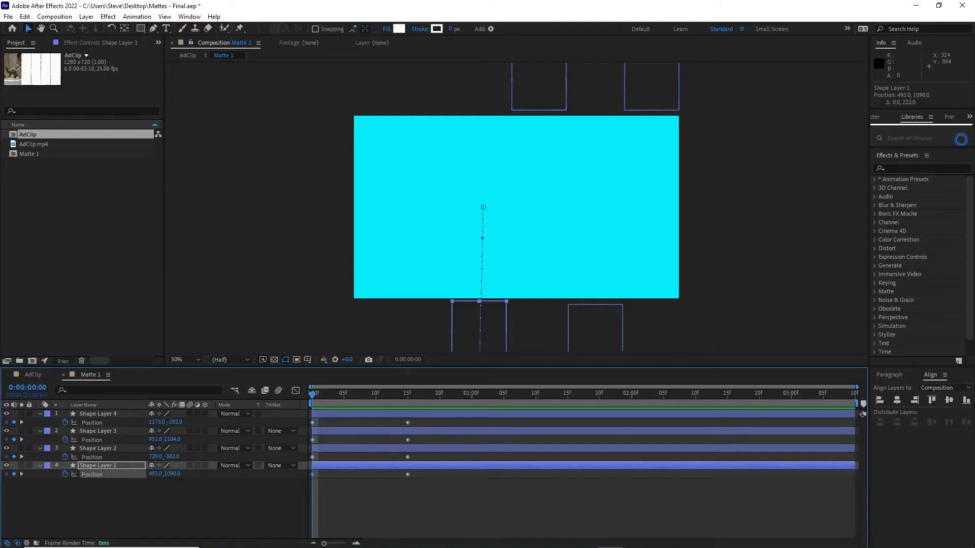
pyautogui.click(334, 479)
pyautogui.press('k')
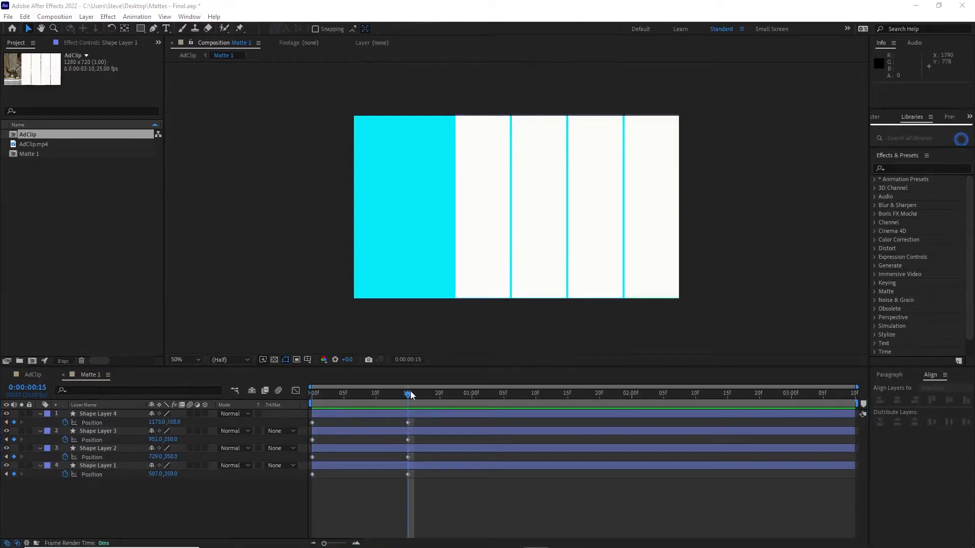
pyautogui.moveTo(410, 391); pyautogui.dragTo(275, 396)
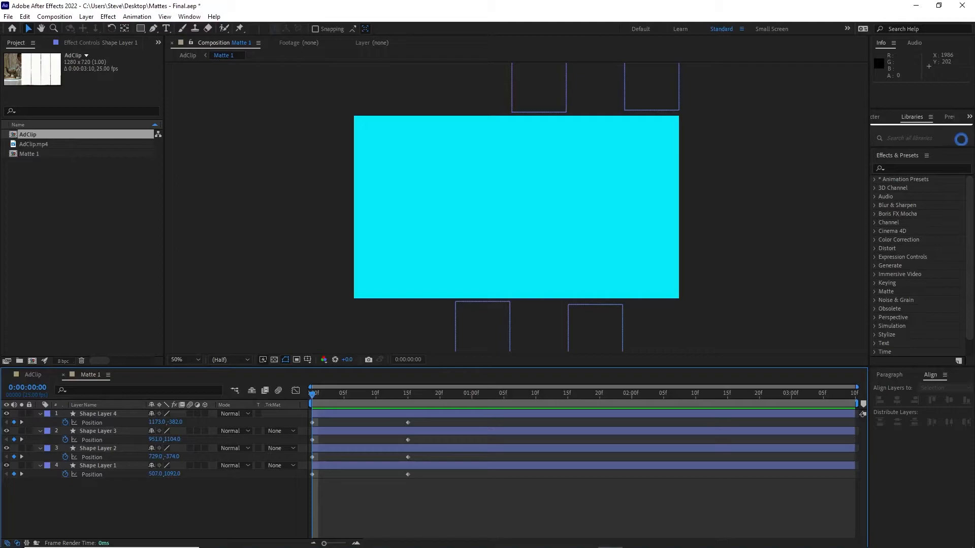
pyautogui.press('k')
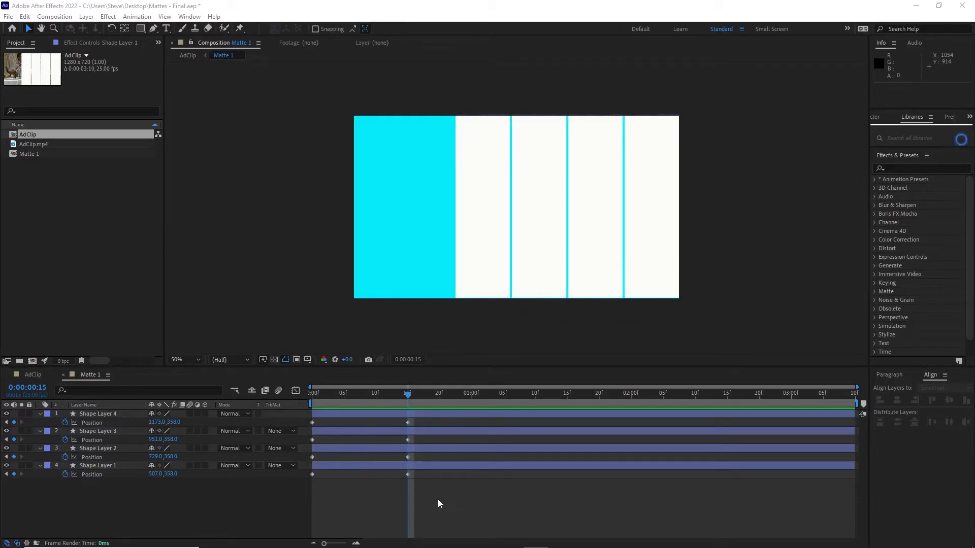
# - Apply Easy Ease to all Position keyframes of the four strips
pyautogui.moveTo(486, 514); pyautogui.dragTo(305, 417)
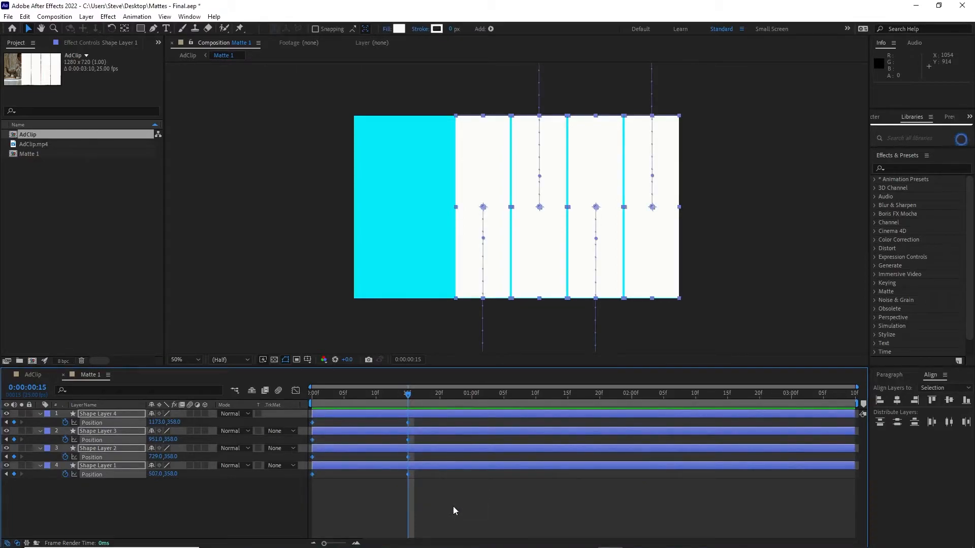
pyautogui.press('F9')
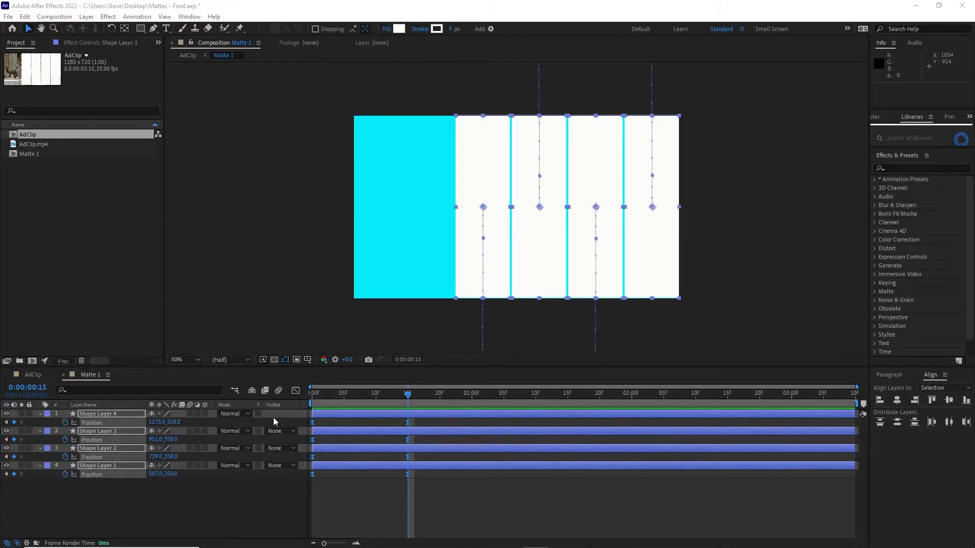
# - Show the speed graph of the four strips' Position keyframes and enlarge the graph area
pyautogui.click(295, 391)
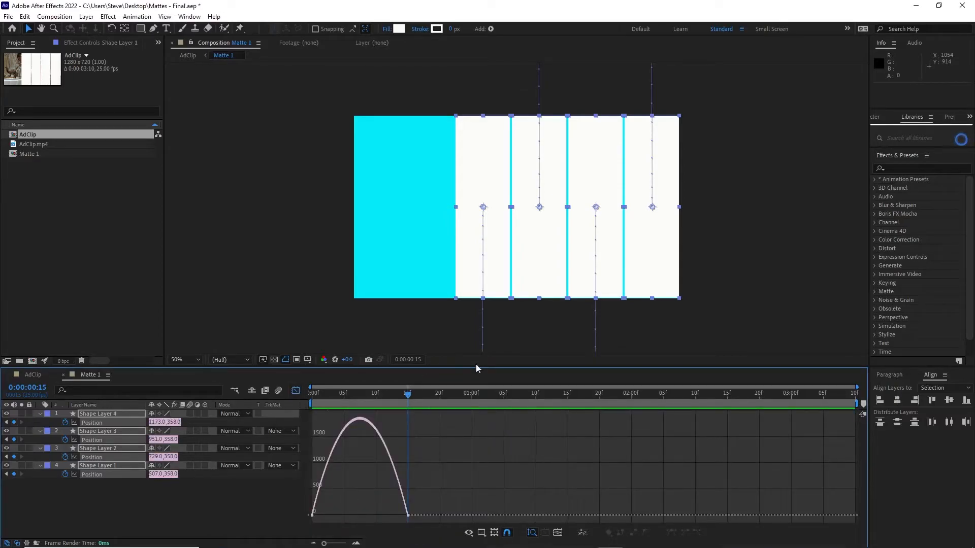
pyautogui.moveTo(476, 366); pyautogui.dragTo(475, 319)
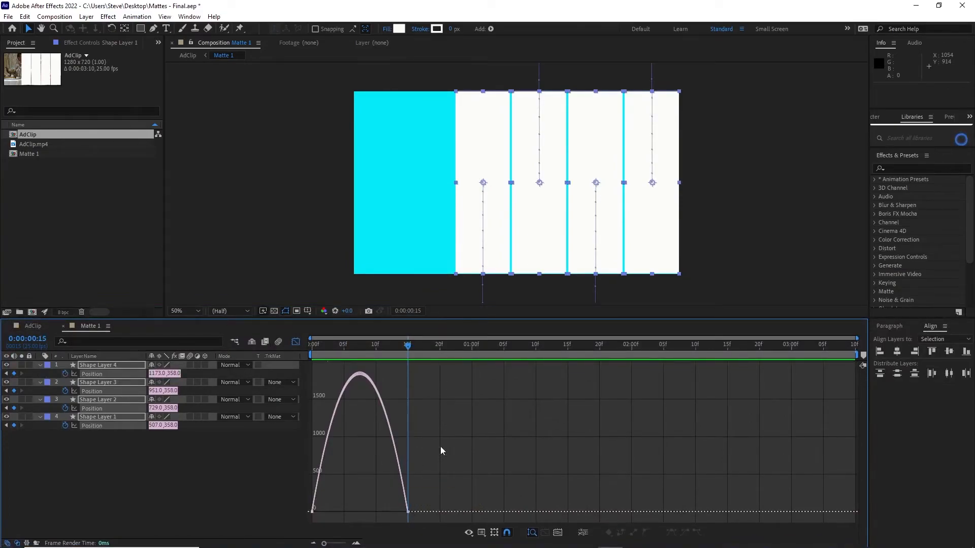
pyautogui.click(409, 512)
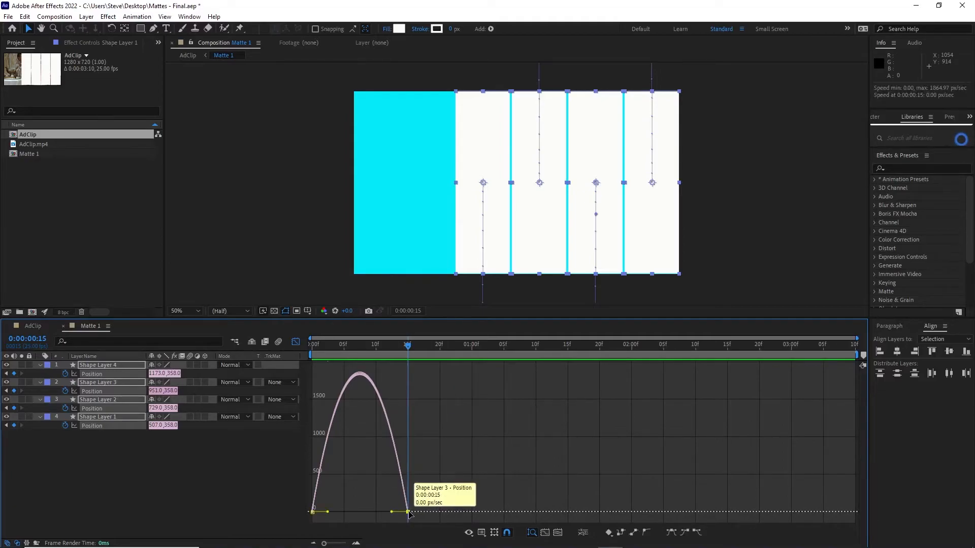
pyautogui.moveTo(409, 512); pyautogui.dragTo(468, 509)
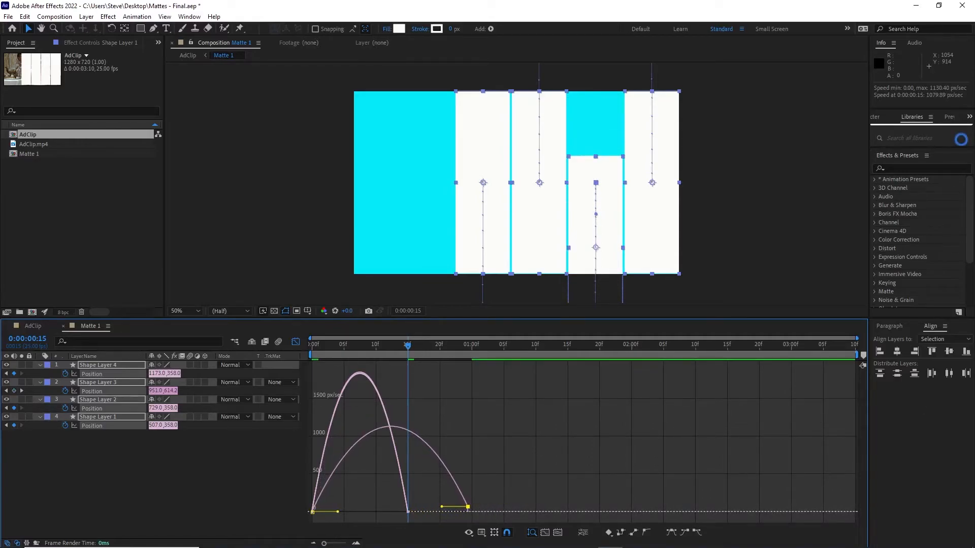
pyautogui.hotkey('ctrl', 'z')
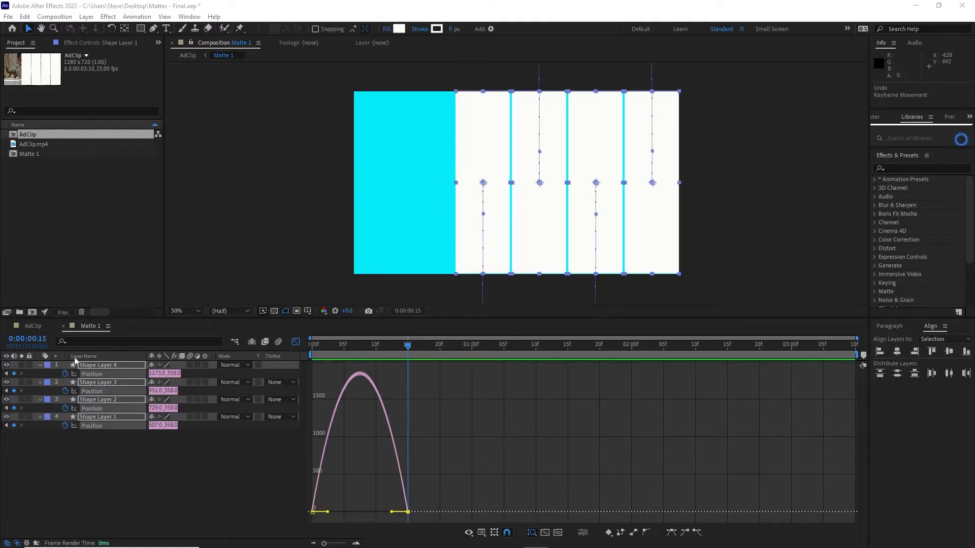
# - In the speed graph, move all four strips' end keyframes to about 0:00:01:02 with an early peak and long slow finish, then close the graph
pyautogui.click(376, 485)
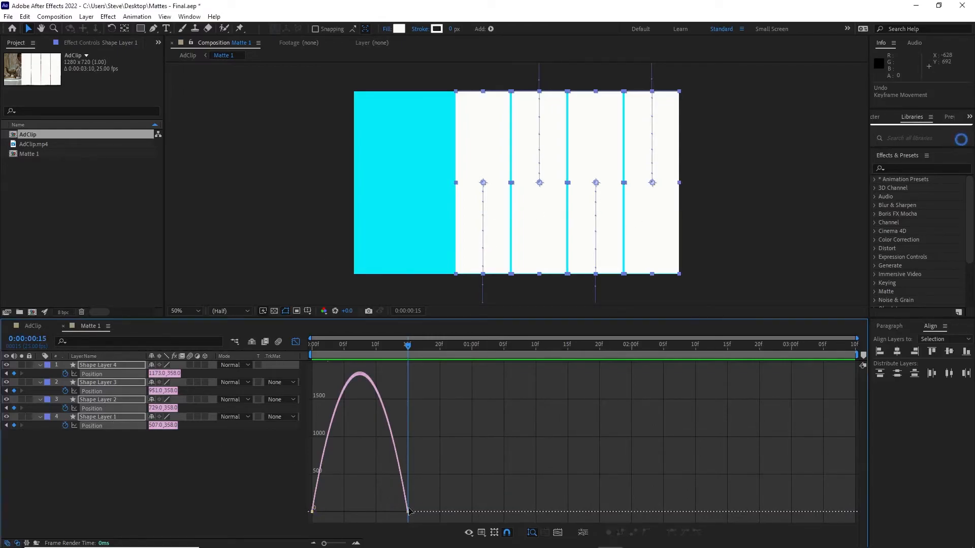
pyautogui.moveTo(389, 492); pyautogui.dragTo(409, 512)
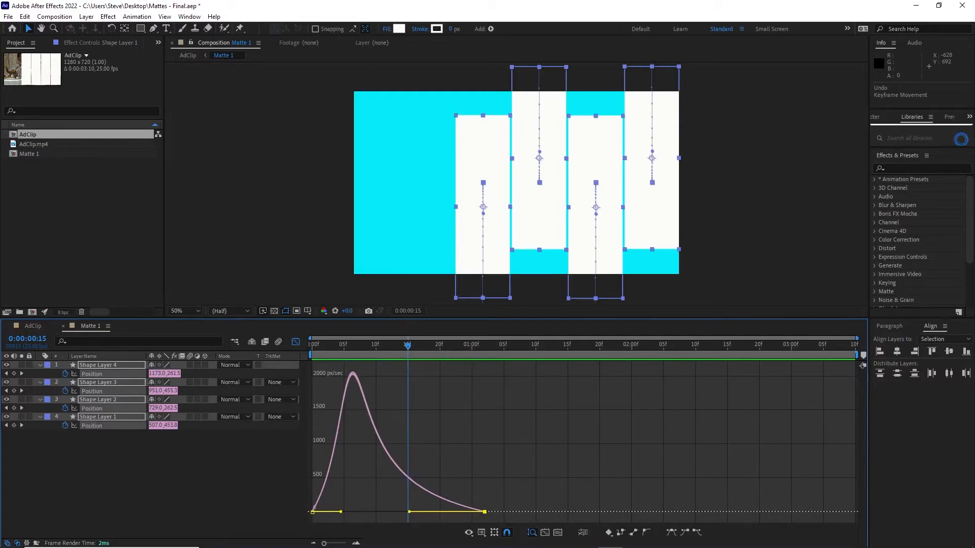
pyautogui.press('Home')
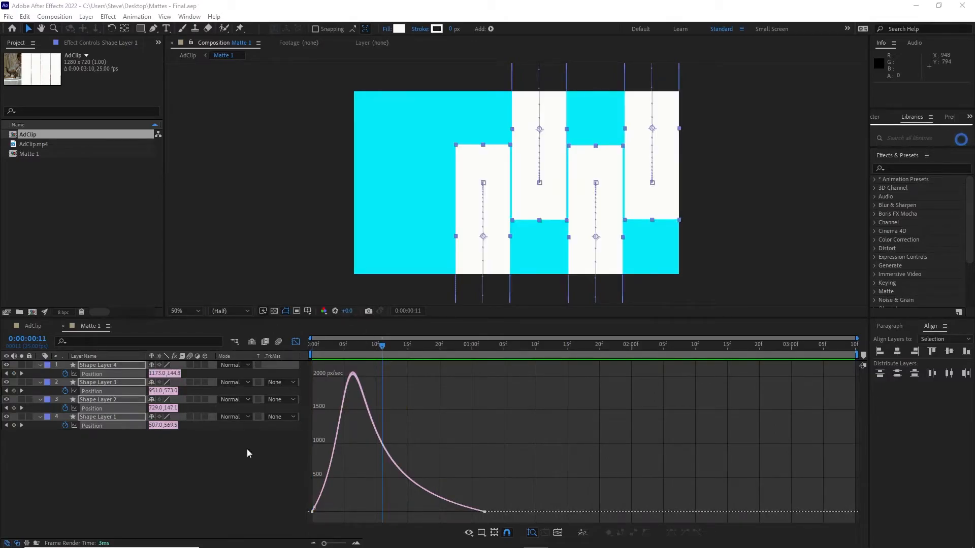
pyautogui.click(236, 474)
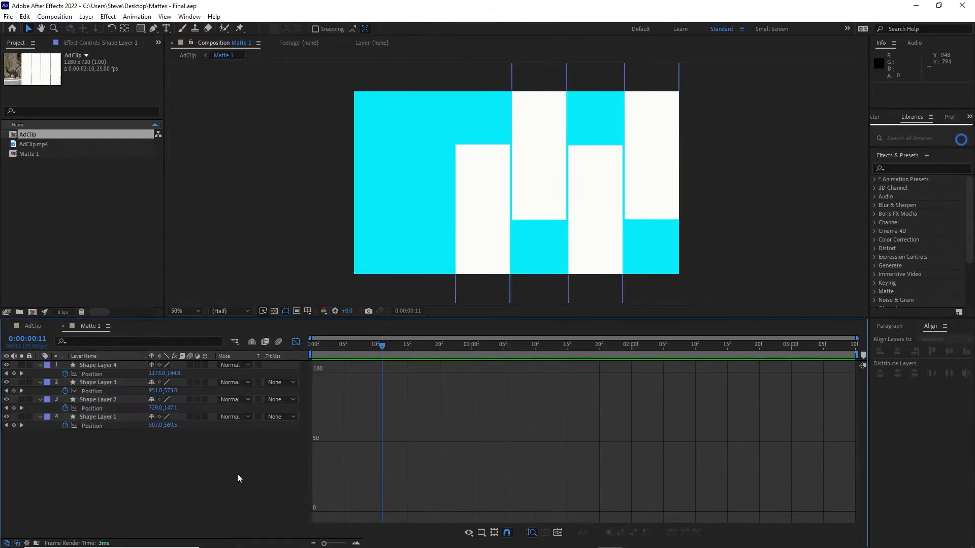
pyautogui.click(296, 342)
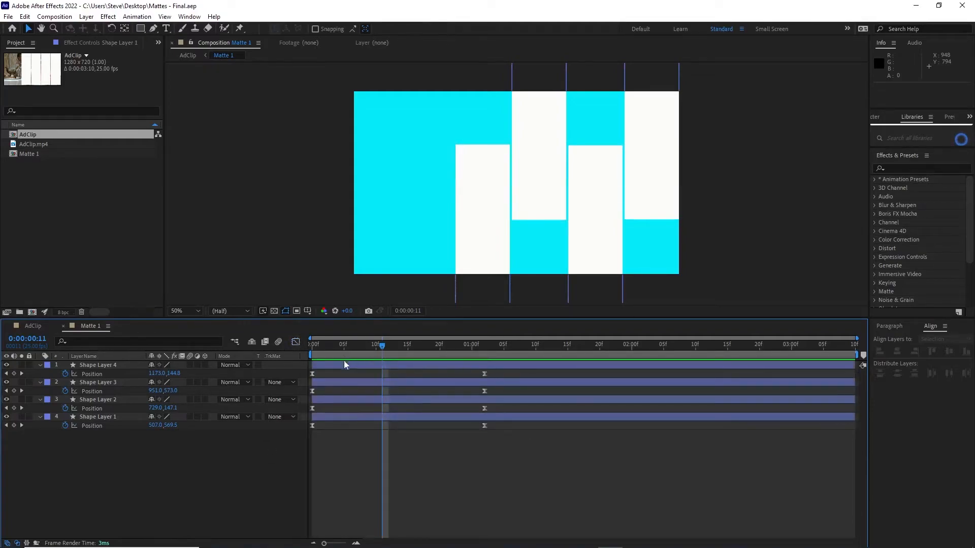
# - Stagger the strips, starting Shape Layers 3, 2 and 1 at about frames 1, 4 and 6, and move Shape Layer 2's end keyframe to 0:00:00:21
pyautogui.moveTo(334, 364)
pyautogui.mouseDown()
pyautogui.moveTo(348, 364)
pyautogui.moveTo(325, 362)
pyautogui.mouseUp()
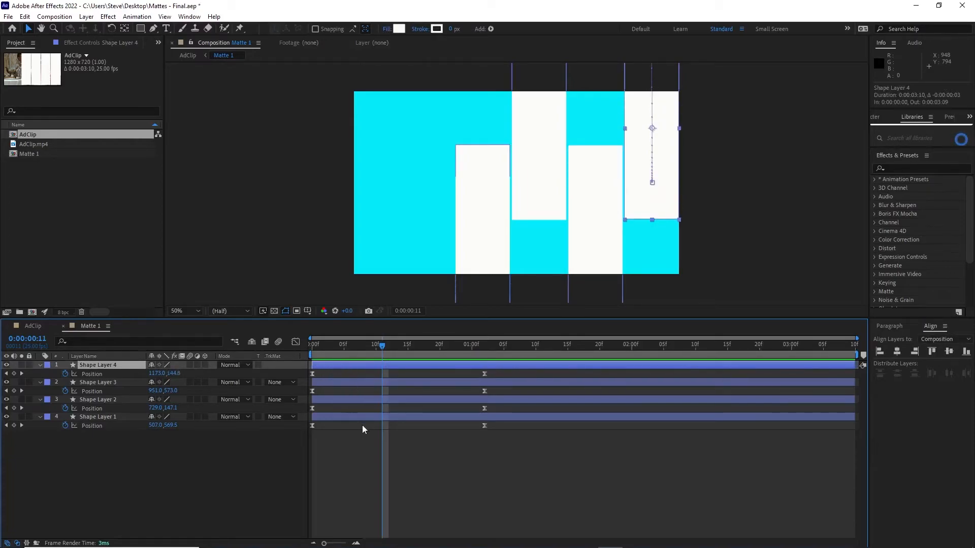
pyautogui.moveTo(338, 382); pyautogui.dragTo(382, 415)
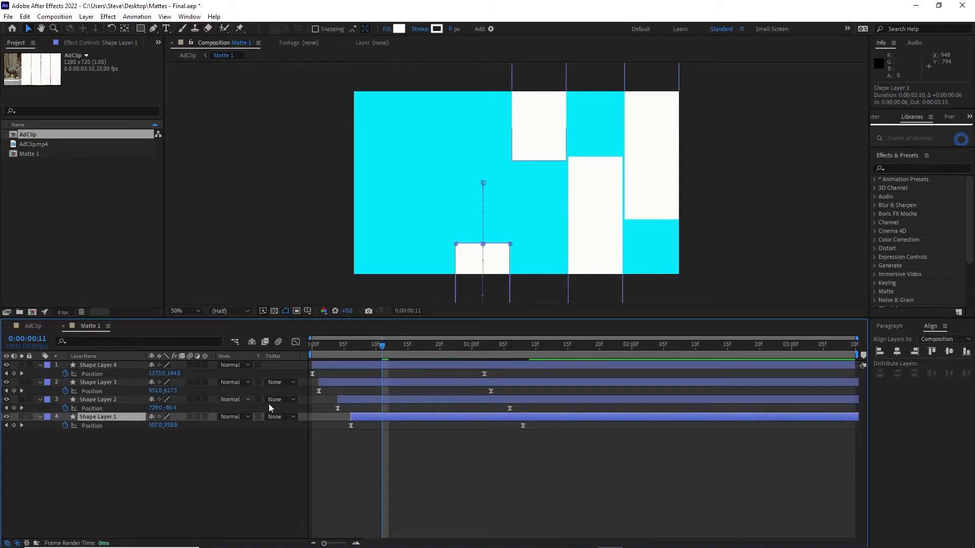
pyautogui.moveTo(510, 410); pyautogui.dragTo(444, 409)
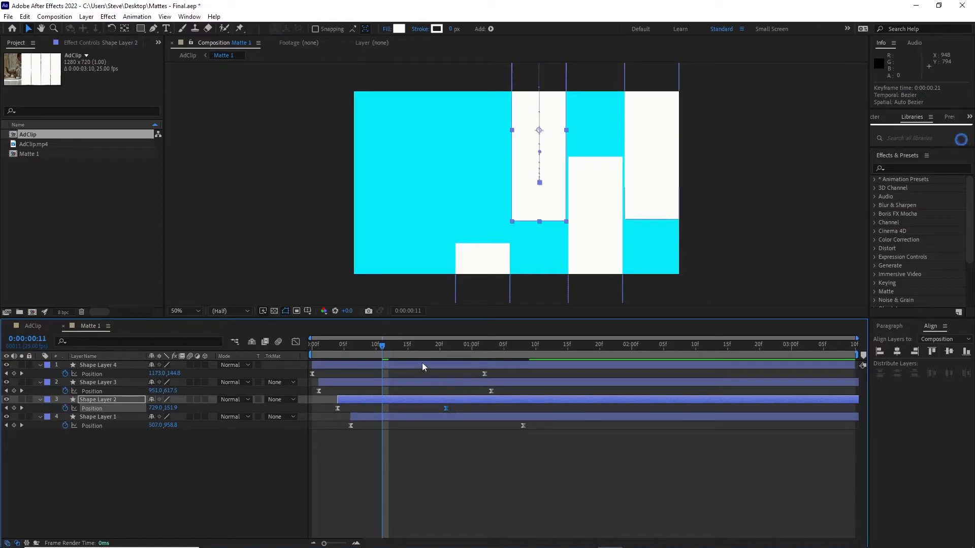
# - Preview the staggered strip animation from the start of Matte 1
pyautogui.moveTo(368, 343); pyautogui.dragTo(297, 341)
pyautogui.press('space')
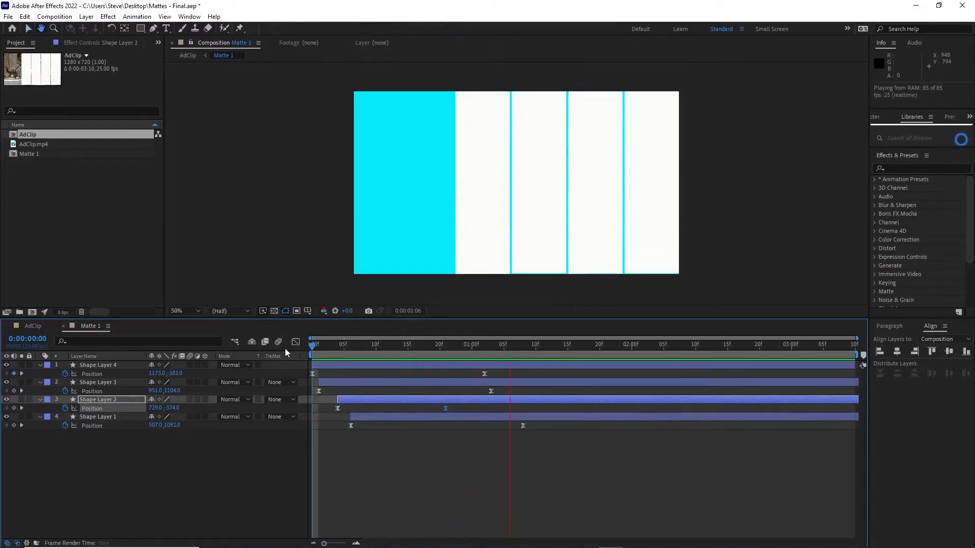
pyautogui.press('space')
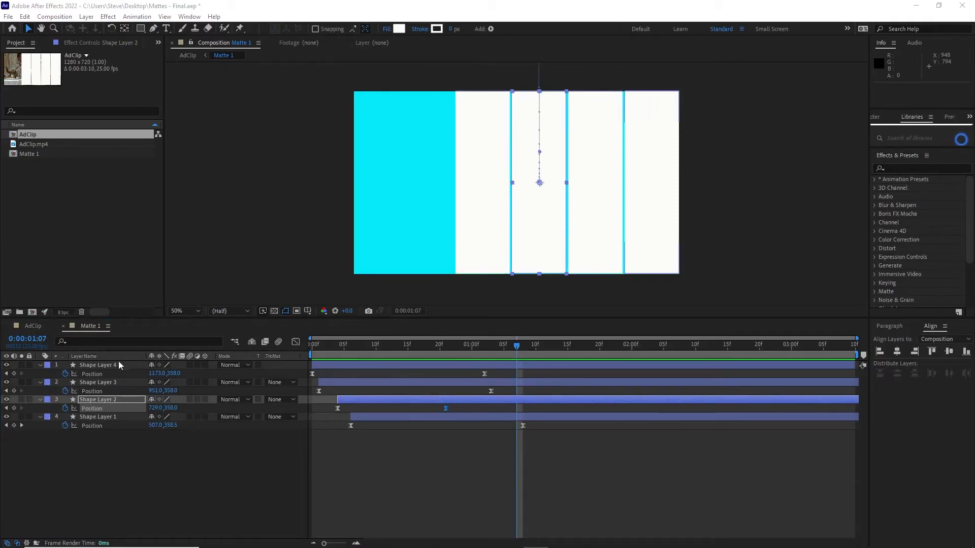
# - Switch from the Matte 1 composition to the AdClip composition
pyautogui.click(30, 325)
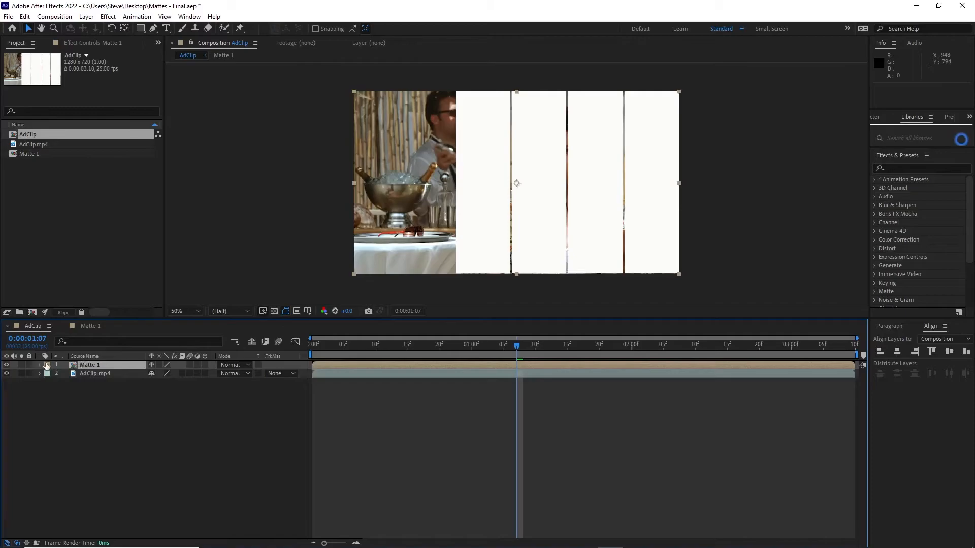
pyautogui.click(90, 328)
pyautogui.click(22, 327)
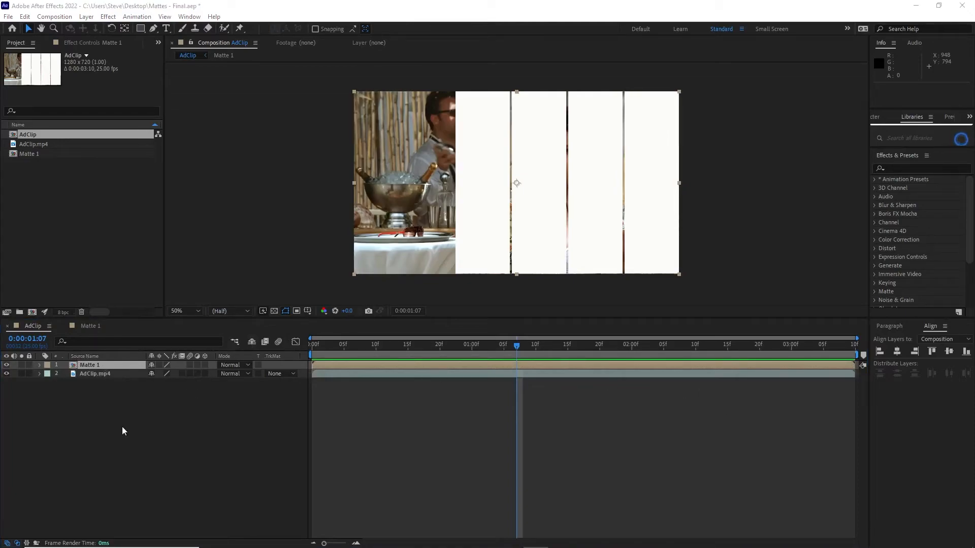
# - Toggle the blending mode and track matte columns off and back on
pyautogui.click(17, 543)
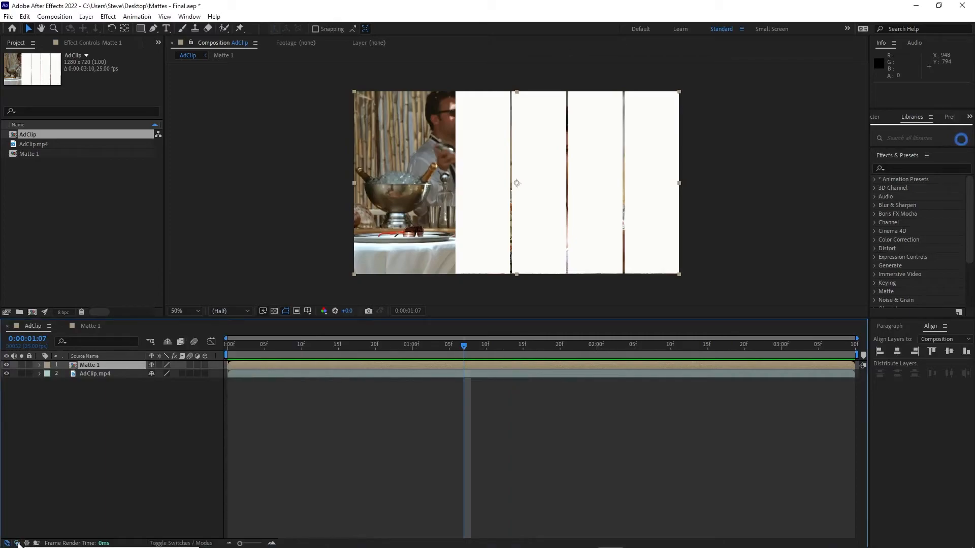
pyautogui.click(17, 543)
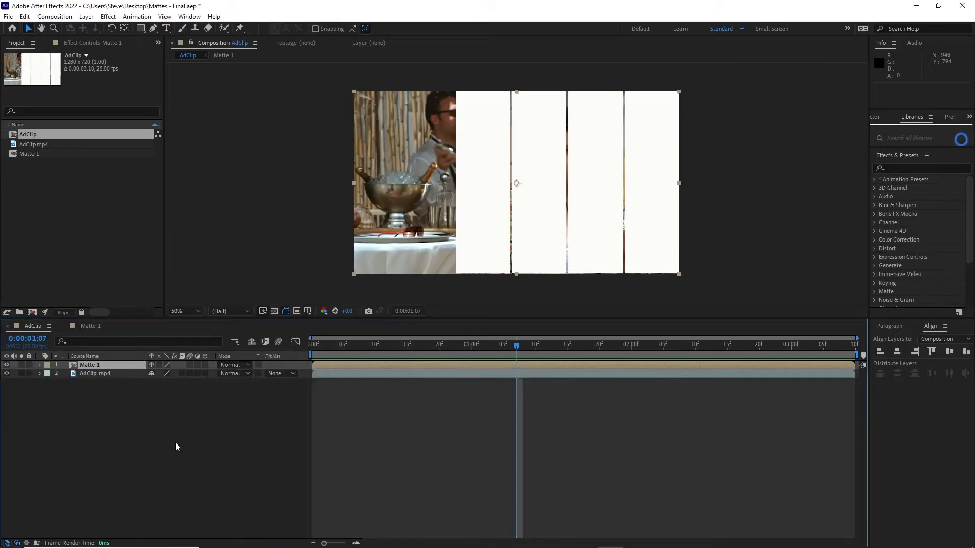
pyautogui.click(17, 544)
pyautogui.click(17, 543)
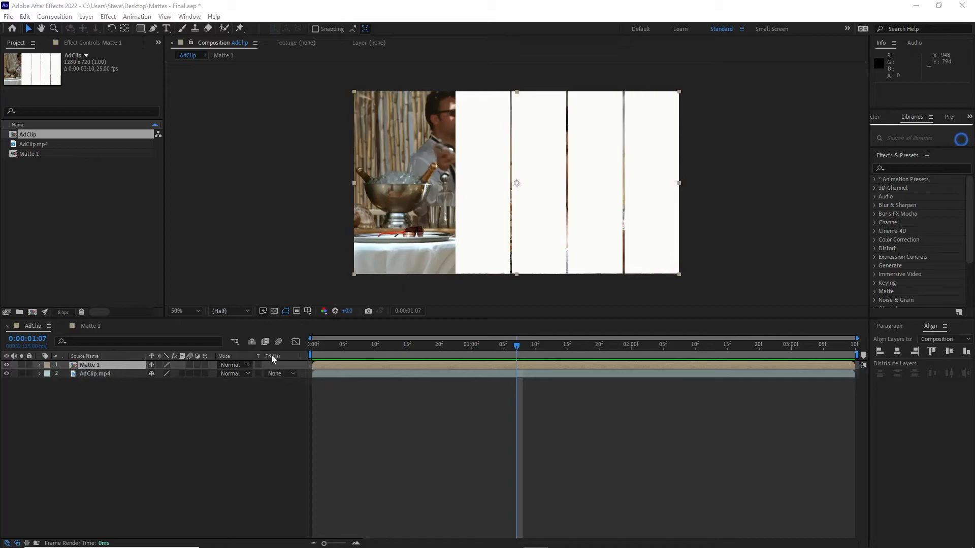
# - Set the AdClip.mp4 layer's track matte to Alpha Matte "Matte 1" and check the footage inside the strips
pyautogui.click(294, 373)
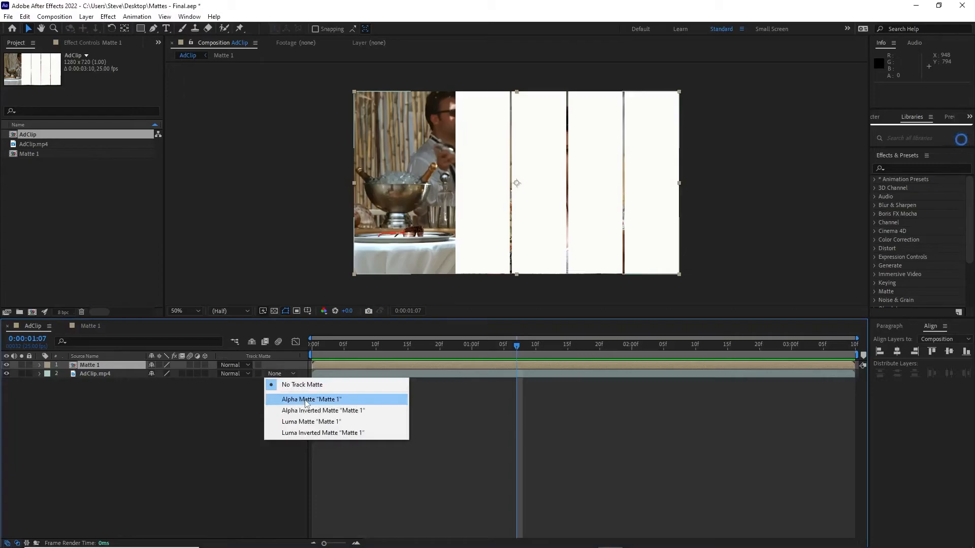
pyautogui.click(331, 401)
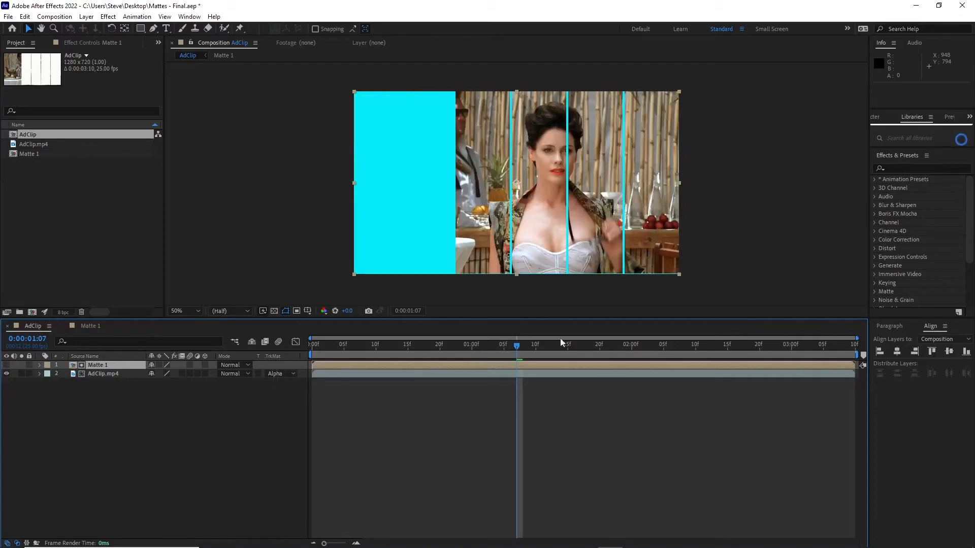
pyautogui.moveTo(516, 343); pyautogui.dragTo(536, 333)
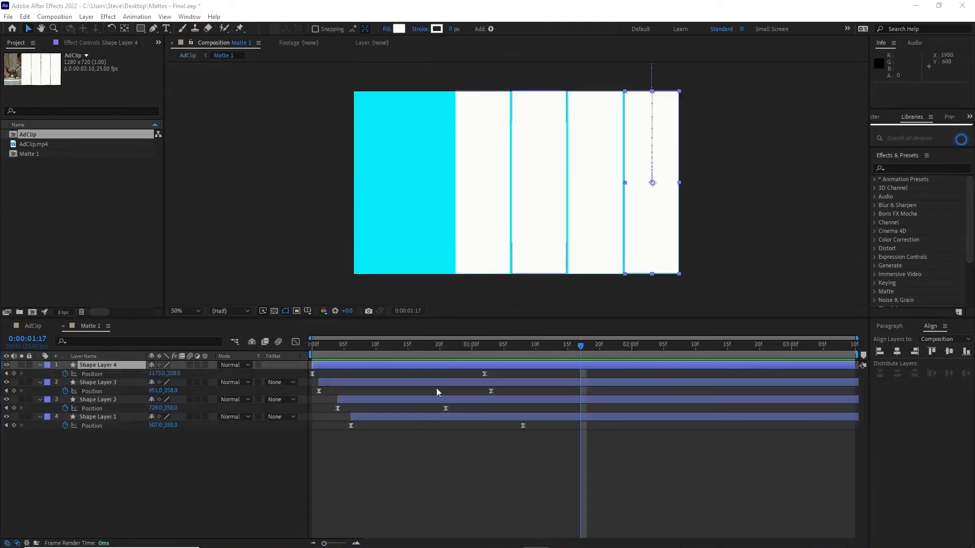
# - Compare the strips in Matte 1 with the matted footage in the AdClip composition
pyautogui.click(29, 325)
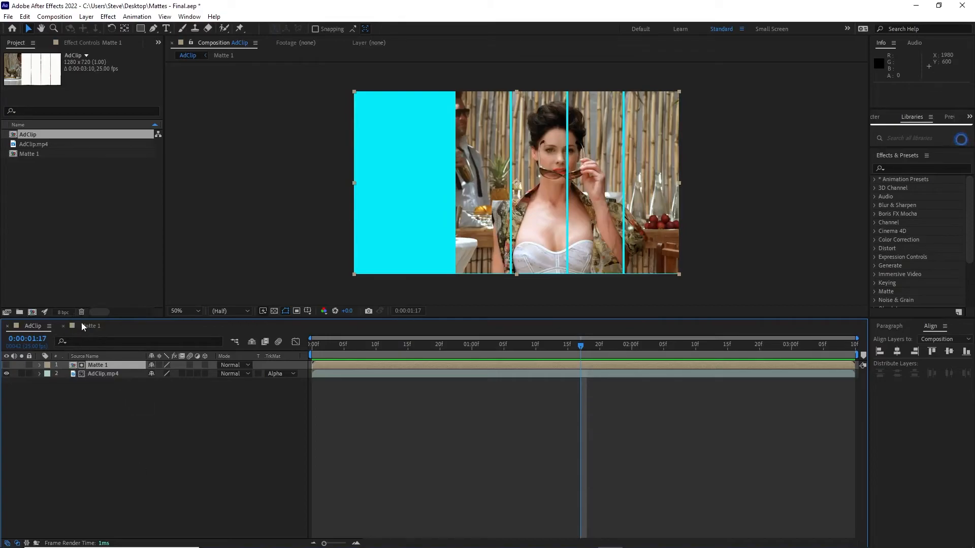
pyautogui.click(89, 328)
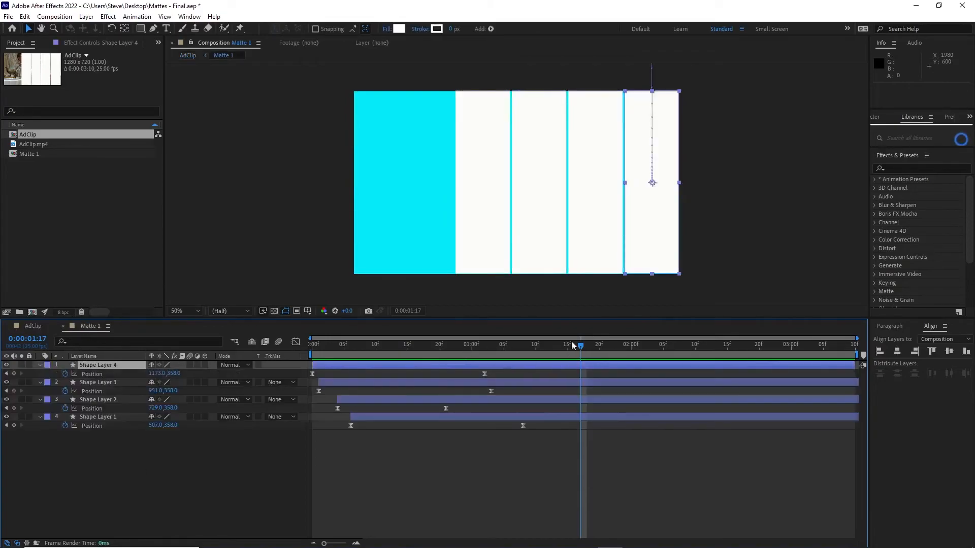
pyautogui.click(32, 324)
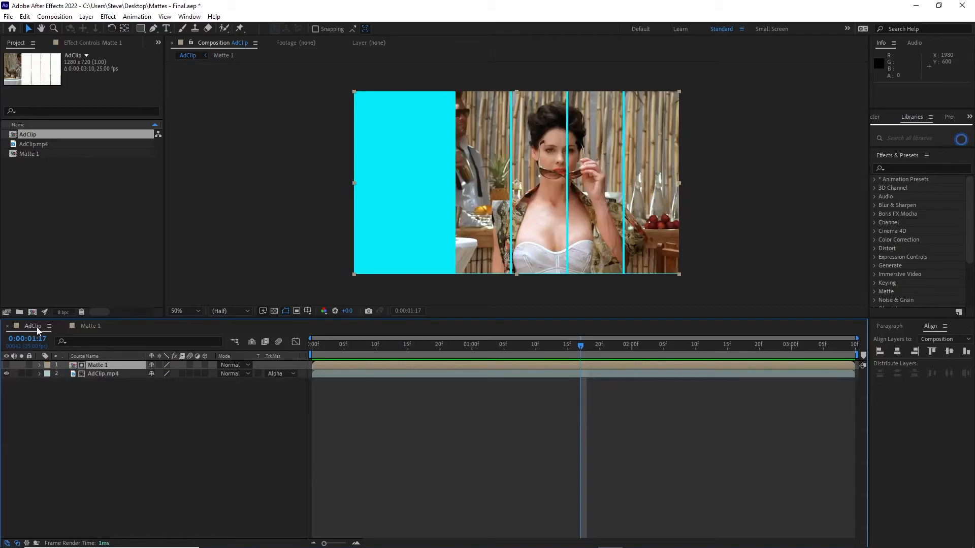
pyautogui.moveTo(581, 346); pyautogui.dragTo(613, 344)
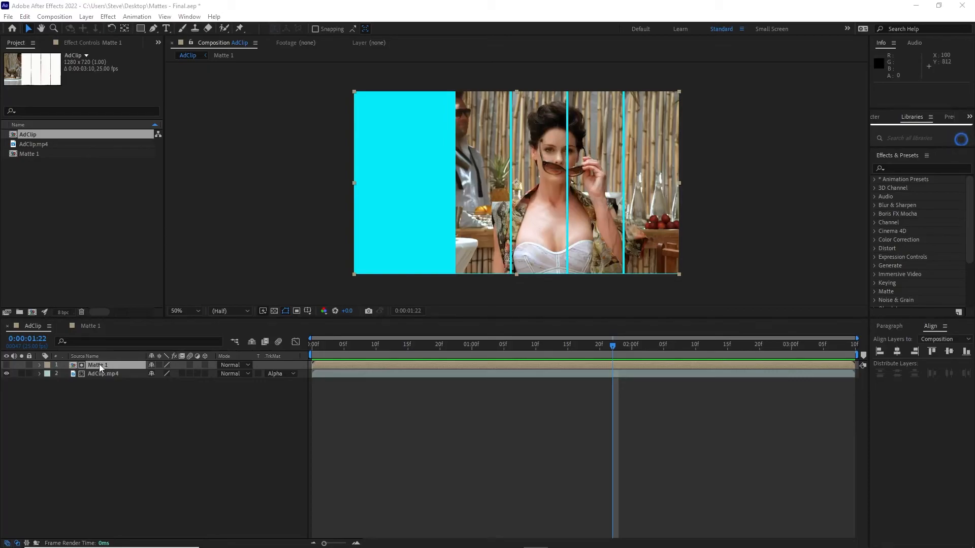
# - Set the Matte 1 layer's Opacity to 64% and its Rotation to -16° in the AdClip composition
pyautogui.click(39, 365)
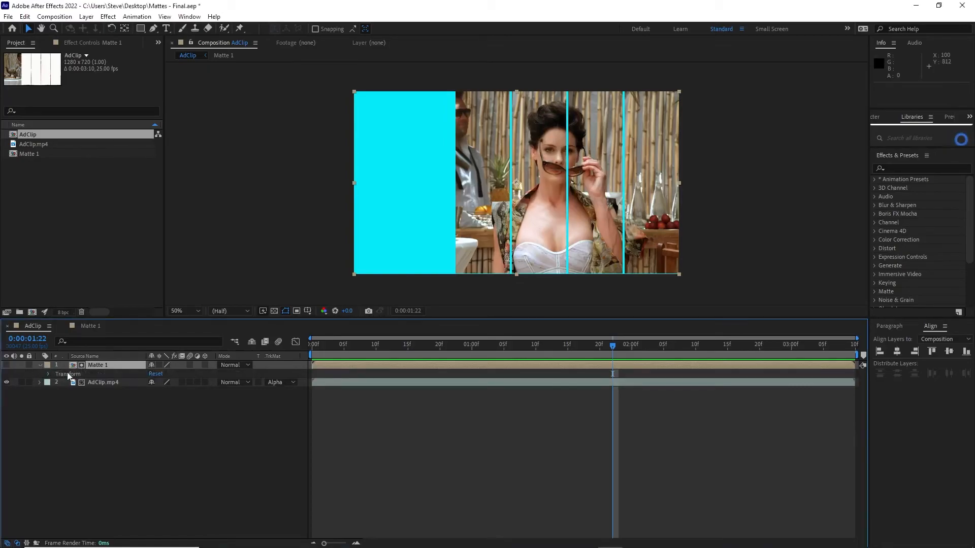
pyautogui.click(48, 374)
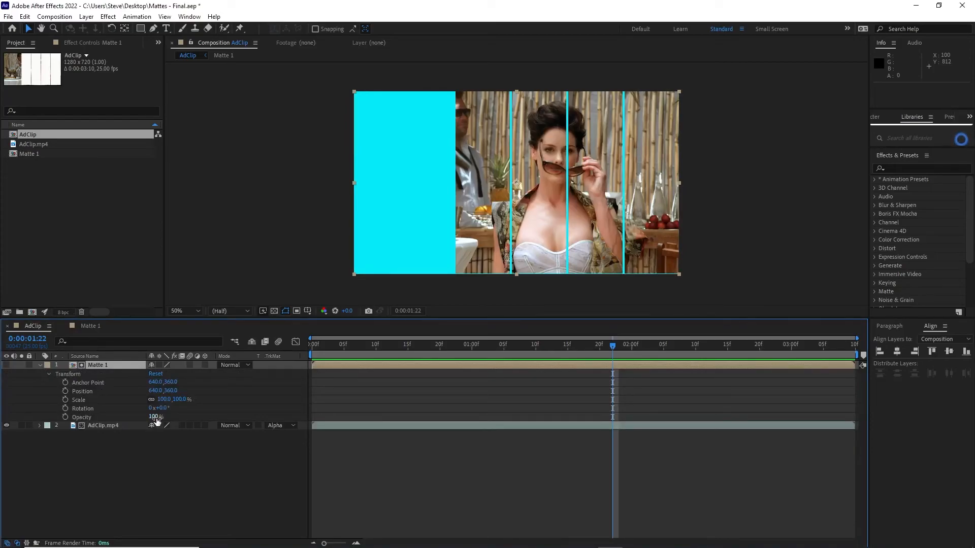
pyautogui.moveTo(153, 417)
pyautogui.mouseDown()
pyautogui.moveTo(129, 417)
pyautogui.moveTo(137, 417)
pyautogui.mouseUp()
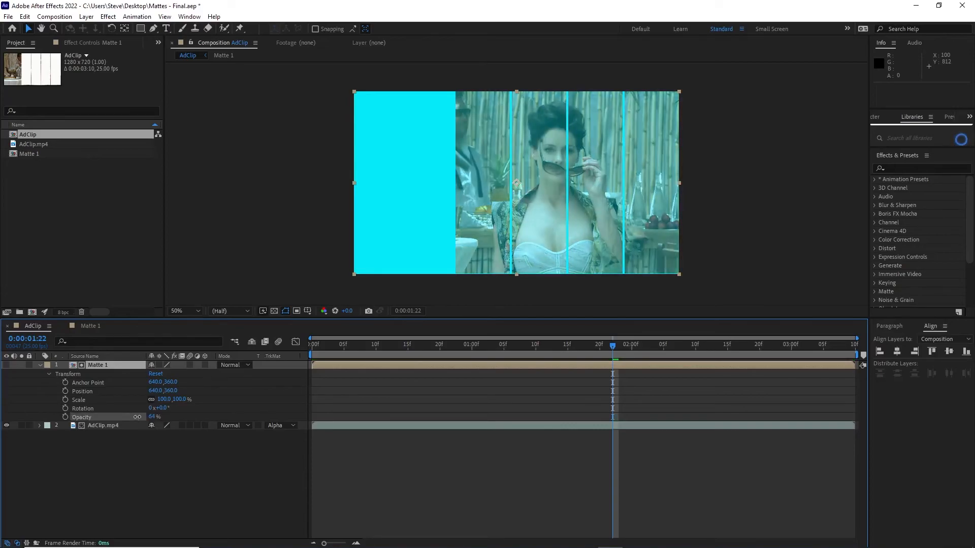
pyautogui.press('Return')
pyautogui.moveTo(169, 408)
pyautogui.mouseDown()
pyautogui.moveTo(208, 416)
pyautogui.moveTo(153, 415)
pyautogui.mouseUp()
# - Scrub through the AdClip composition to check the rotated, semi-transparent matte over the footage
pyautogui.moveTo(613, 346); pyautogui.dragTo(439, 375)
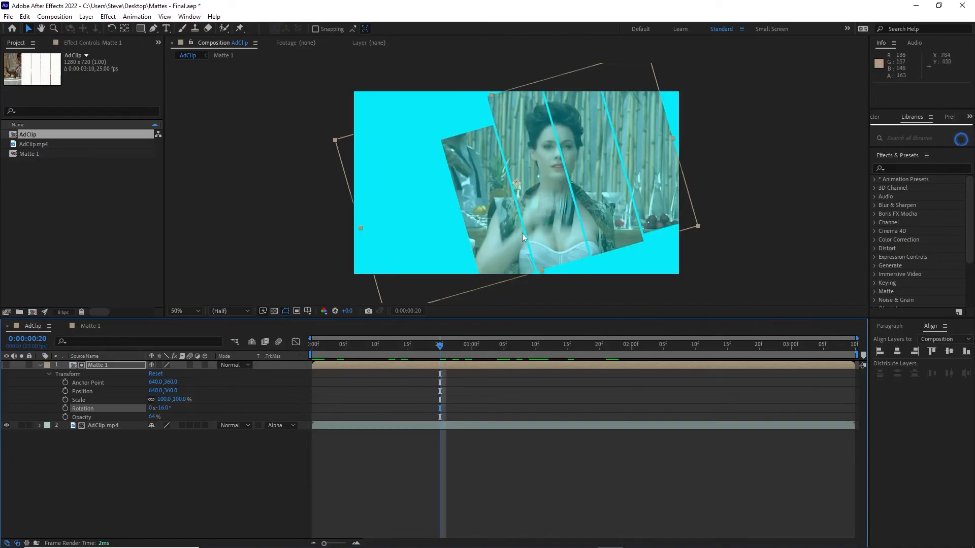
pyautogui.moveTo(440, 345); pyautogui.dragTo(548, 346)
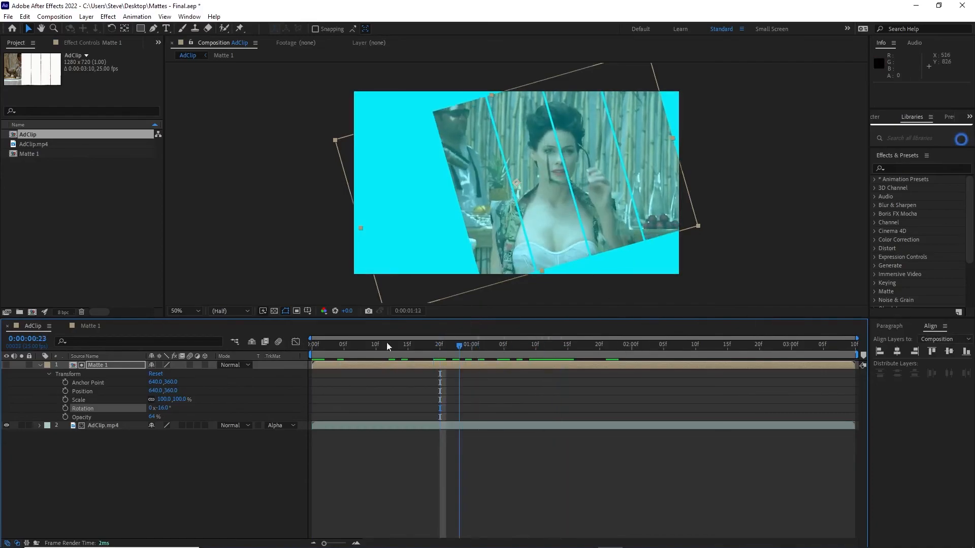
pyautogui.moveTo(400, 344); pyautogui.dragTo(369, 345)
# - Try keyframing Matte 1's Rotation at 0:00:03:09, and undo it
pyautogui.press('End')
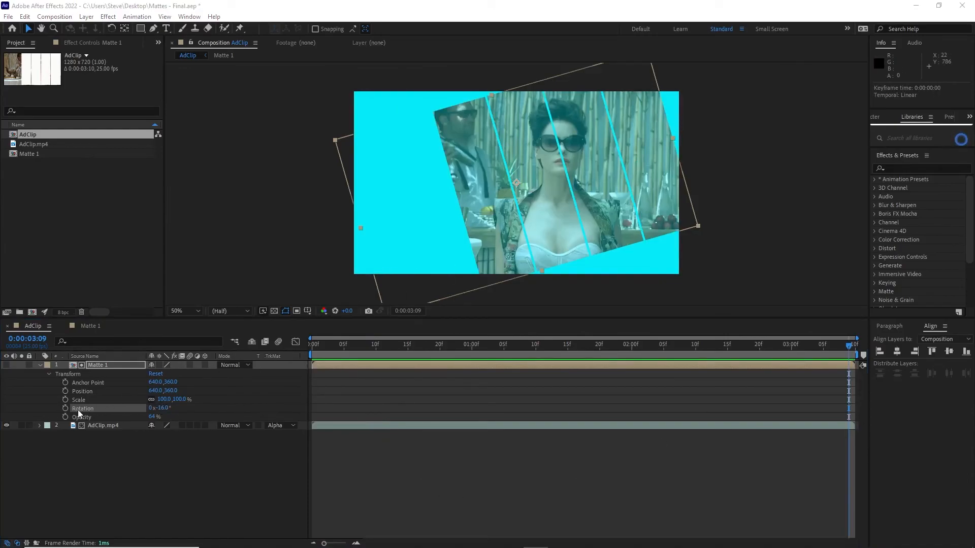
pyautogui.click(65, 408)
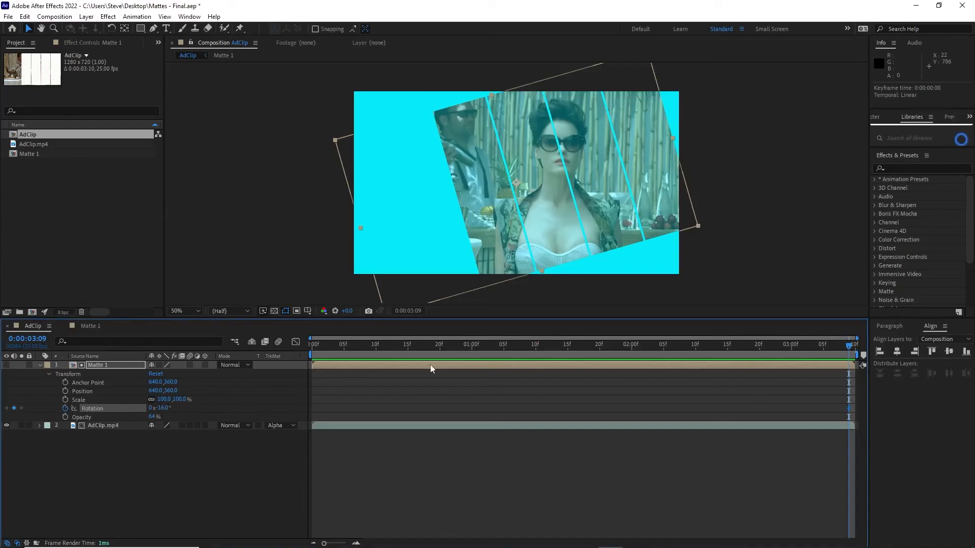
pyautogui.hotkey('ctrl', 'z')
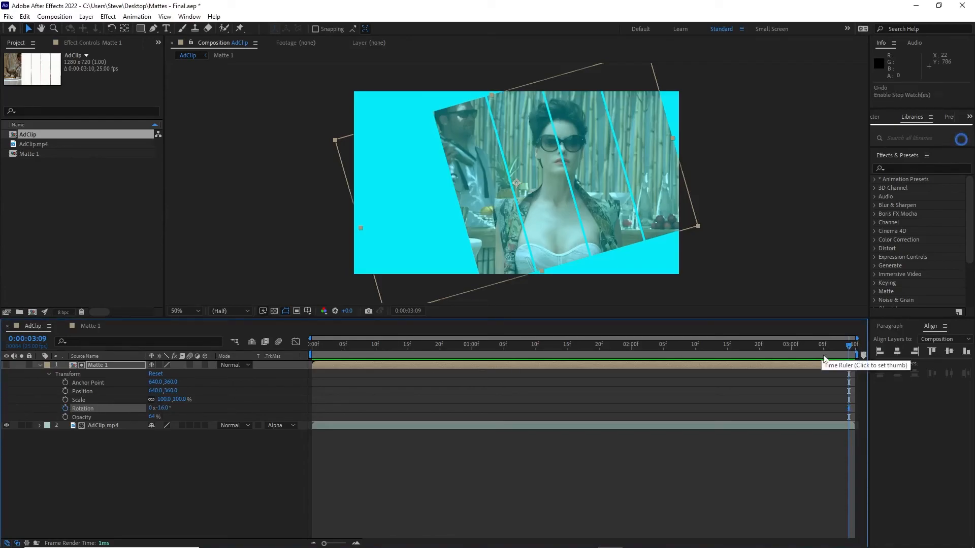
# - Keyframe Matte 1's Rotation in the AdClip composition from -16° at 0:00:00:00 to 29° at 0:00:03:09
pyautogui.moveTo(848, 345); pyautogui.dragTo(350, 346)
pyautogui.press('Home')
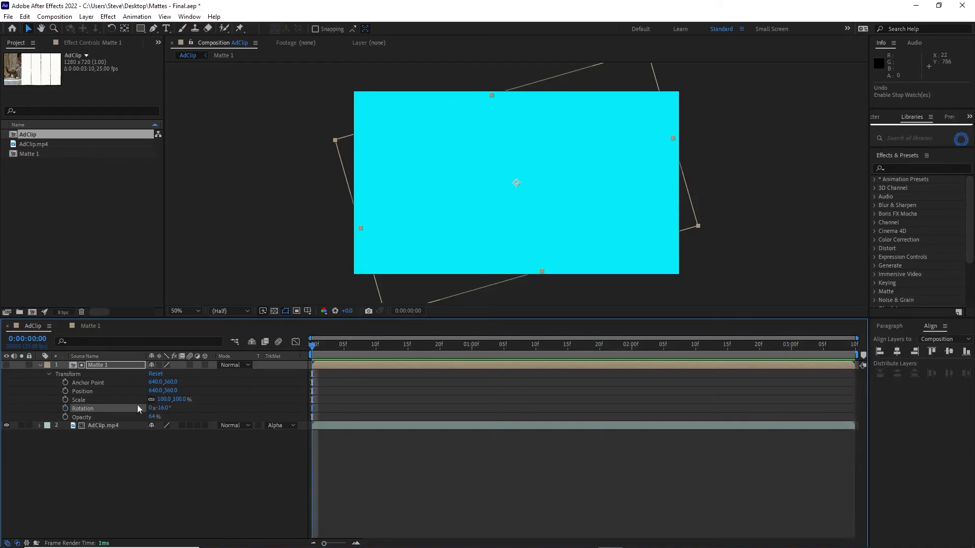
pyautogui.click(65, 407)
pyautogui.moveTo(311, 349); pyautogui.dragTo(858, 350)
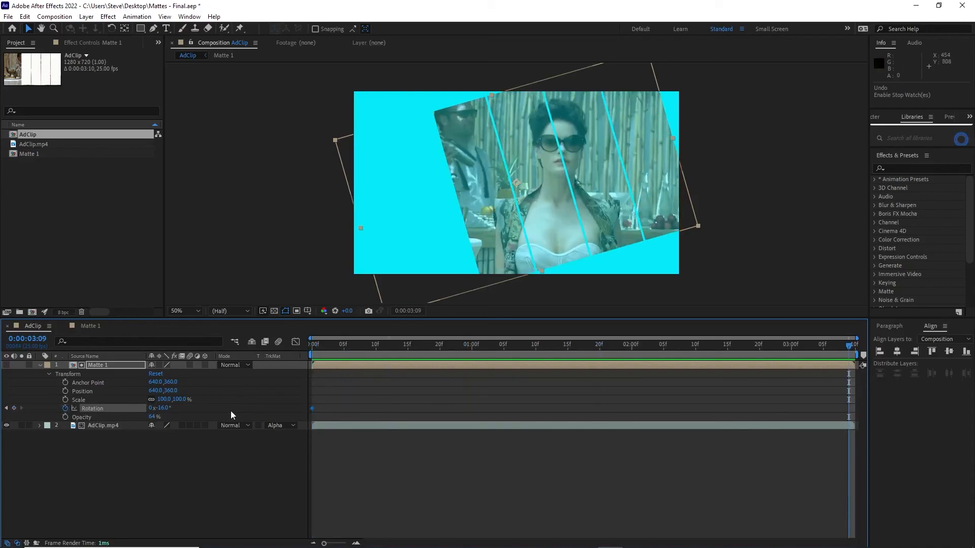
pyautogui.moveTo(161, 407); pyautogui.dragTo(181, 406)
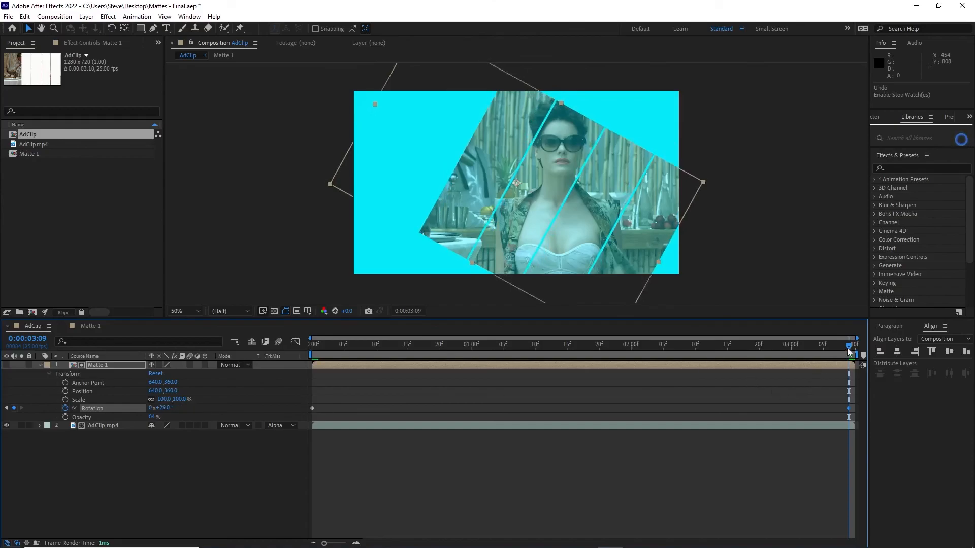
# - Play the AdClip composition from the start to check the rotating matte over the footage
pyautogui.moveTo(849, 346); pyautogui.dragTo(144, 344)
pyautogui.press('space')
pyautogui.press('space')
pyautogui.press('End')
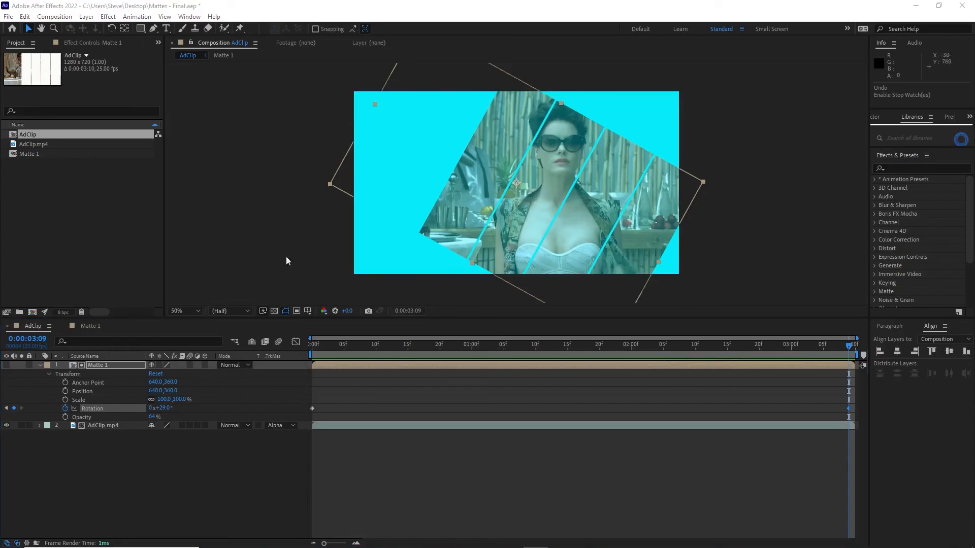
pyautogui.click(89, 4)
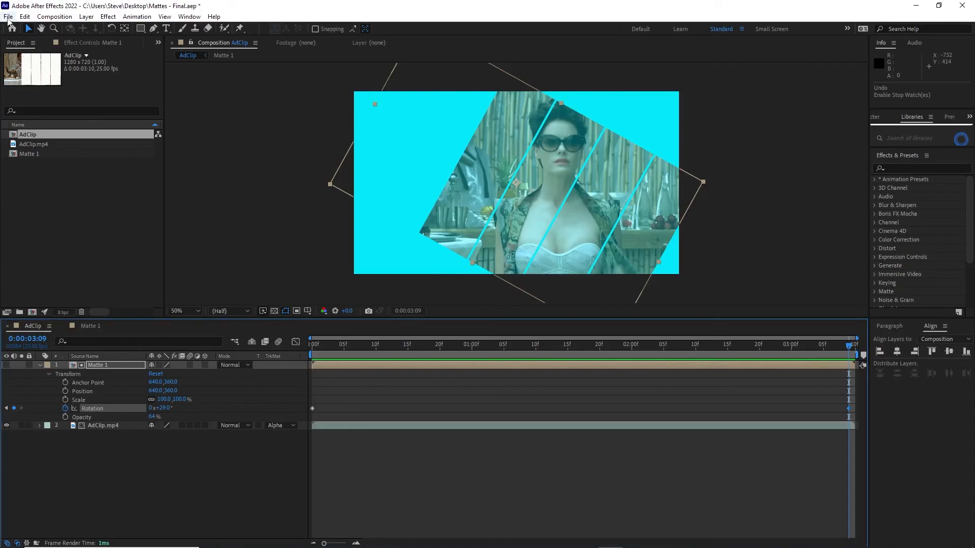
pyautogui.click(9, 18)
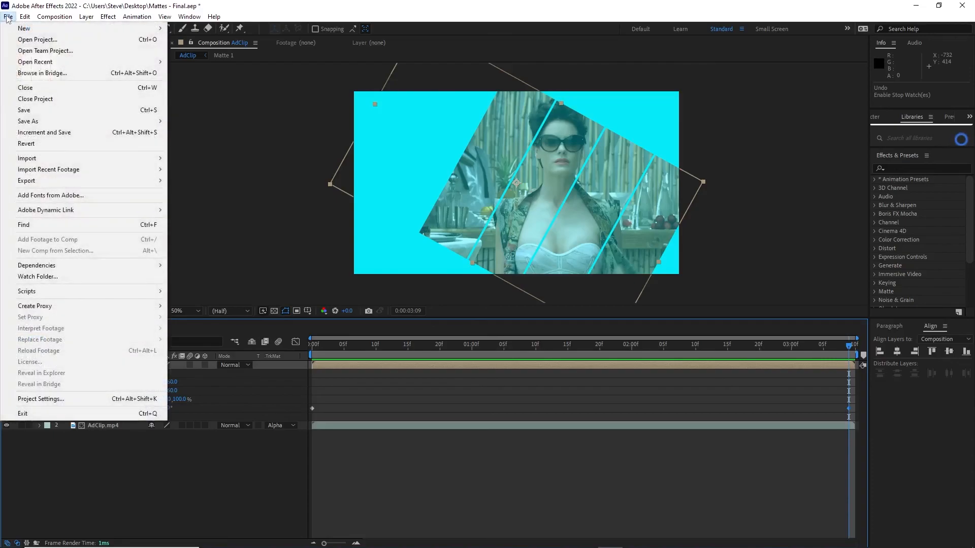
pyautogui.moveTo(108, 183)
pyautogui.click(218, 180)
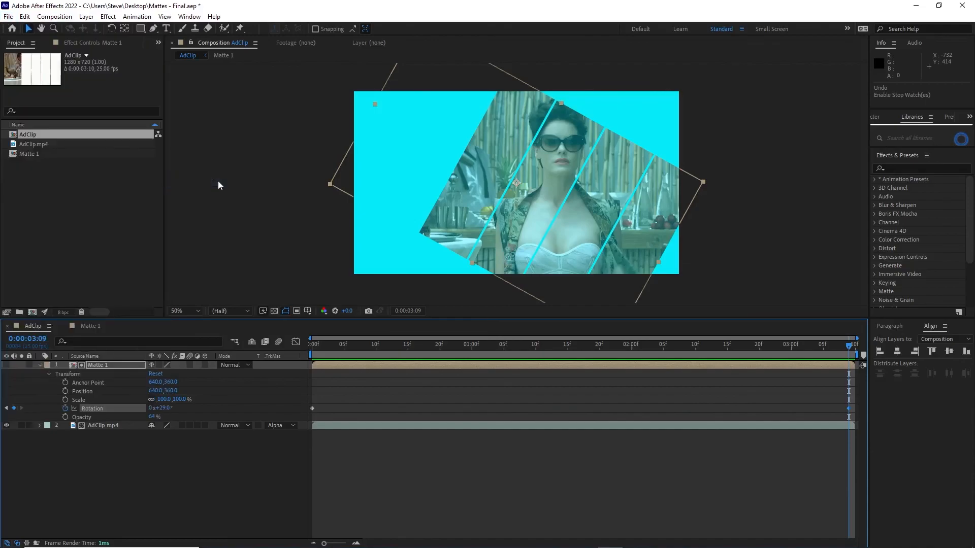